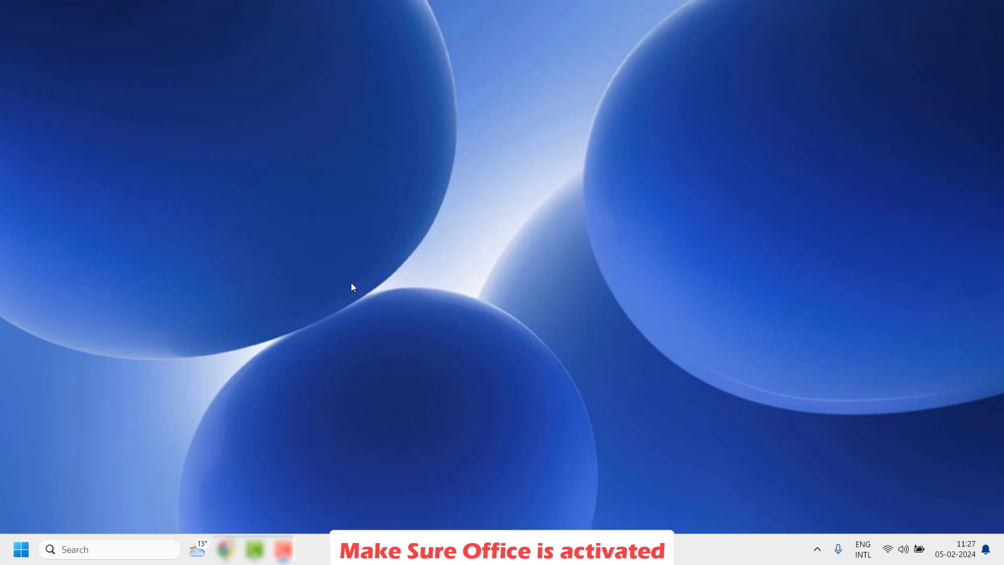
# Step: Start Word with a blank document, check the product activation on the Account page, and close Word
pyautogui.press('super+r')
pyautogui.press('Return')
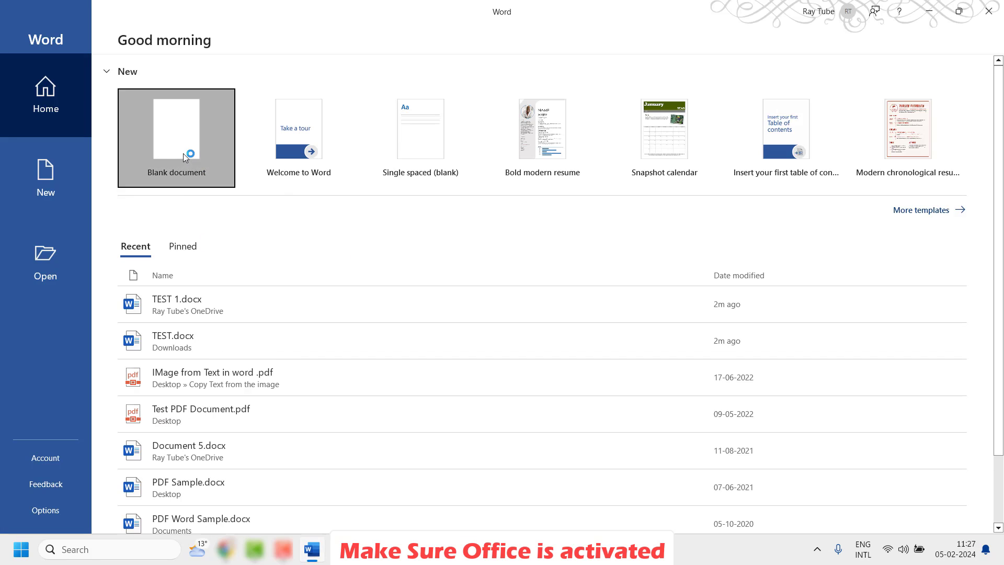
pyautogui.click(183, 153)
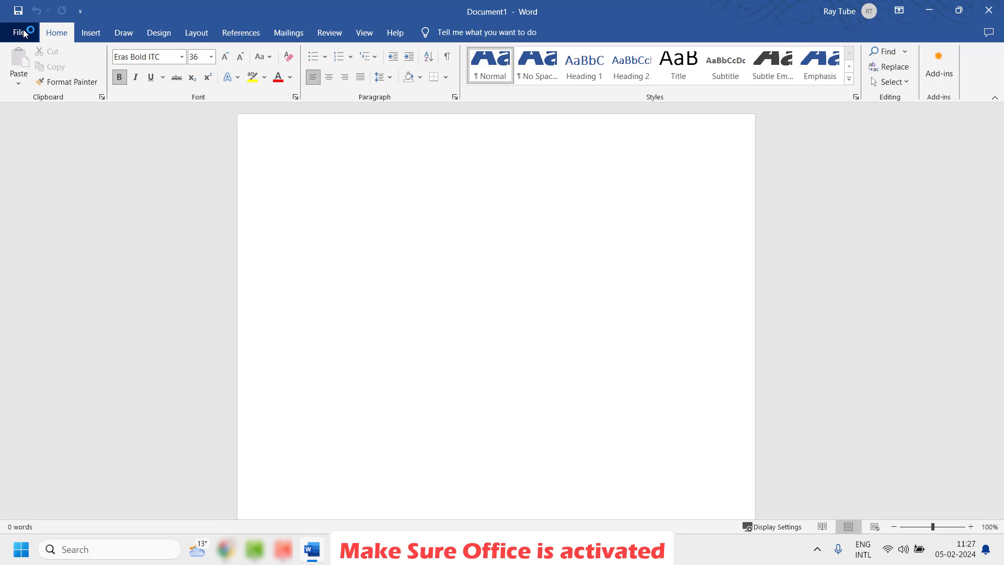
pyautogui.click(21, 32)
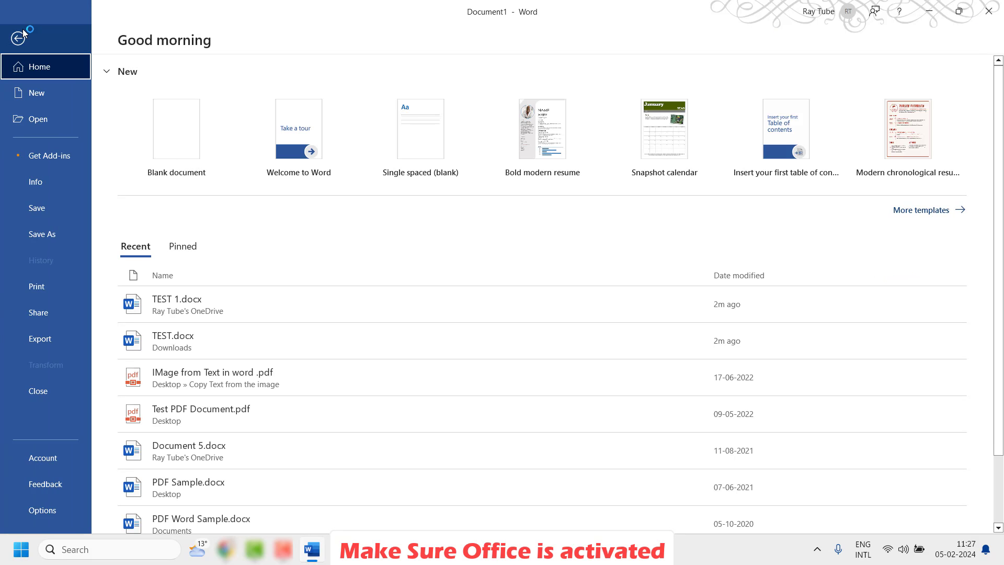
pyautogui.click(48, 460)
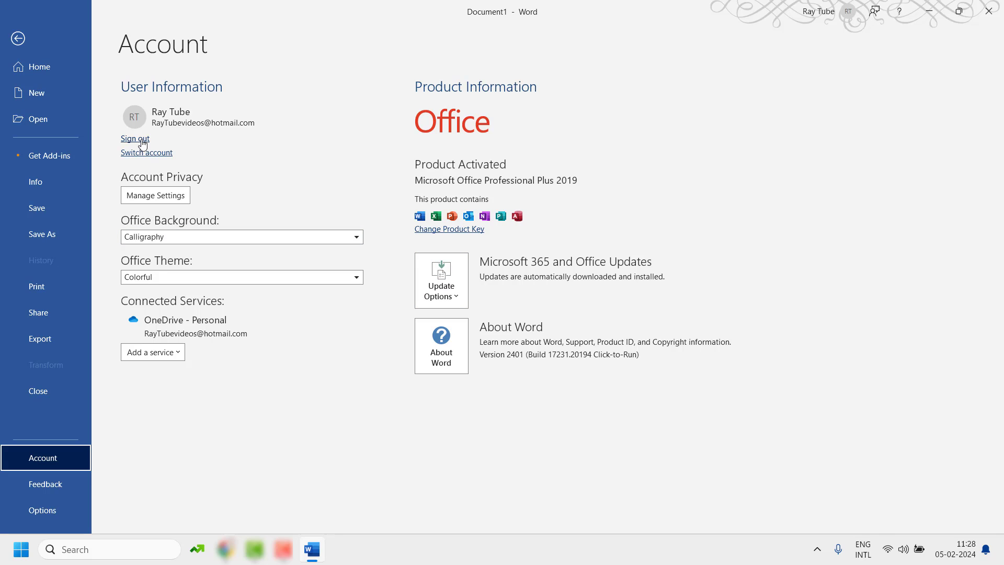
pyautogui.press('Escape')
pyautogui.click(988, 11)
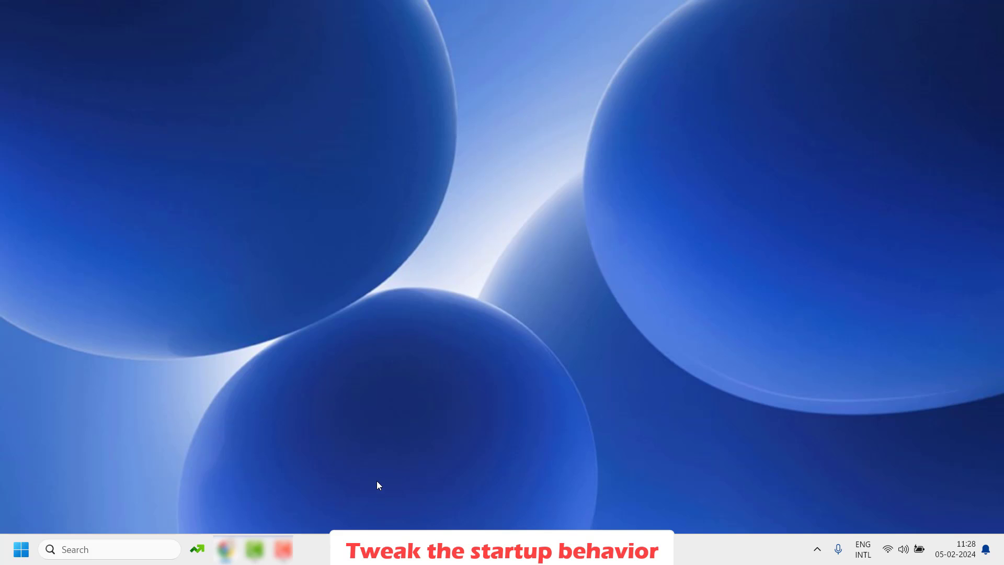
# Step: Start Word again and create a blank document
pyautogui.press('super')
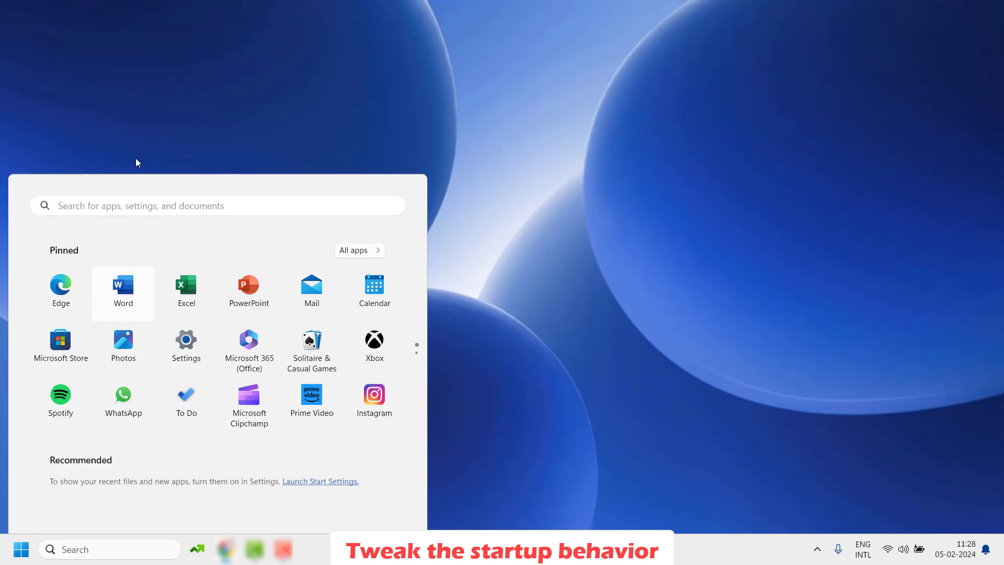
pyautogui.press('super')
pyautogui.press('super')
pyautogui.click(122, 172)
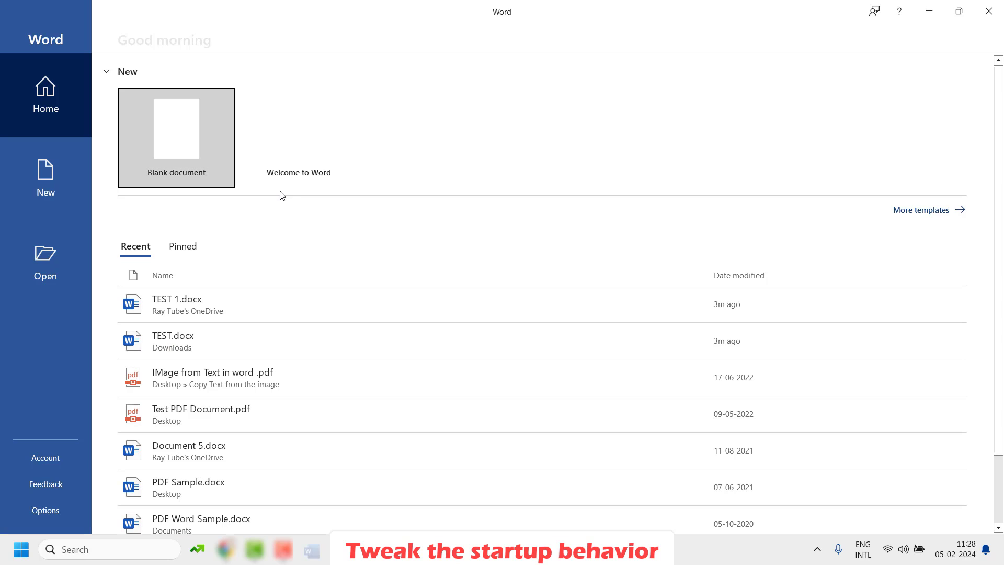
pyautogui.click(209, 144)
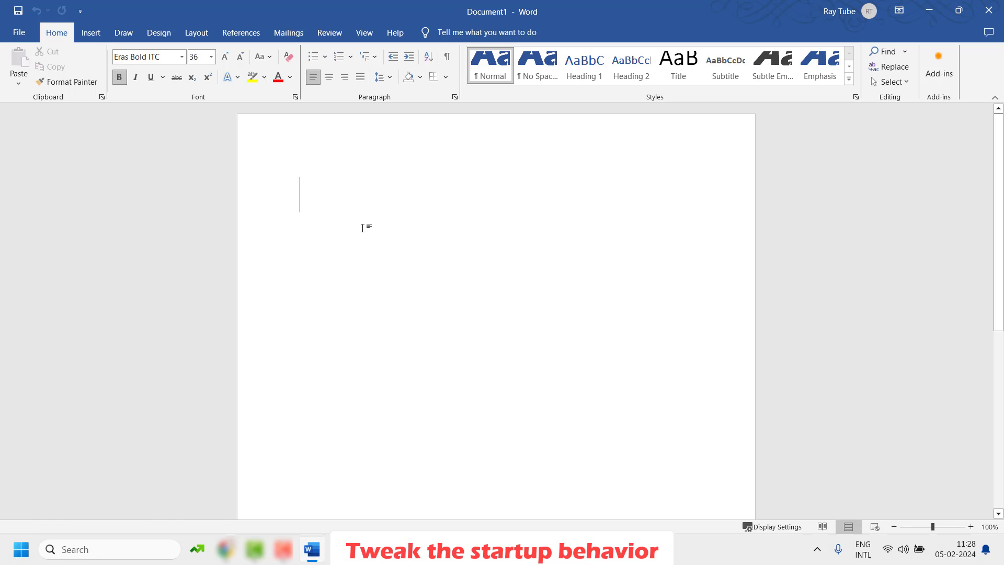
# Step: In the Word start up options, leave opening e-mail attachments and other uneditable files in reading view turned off, apply, and close Word
pyautogui.click(21, 33)
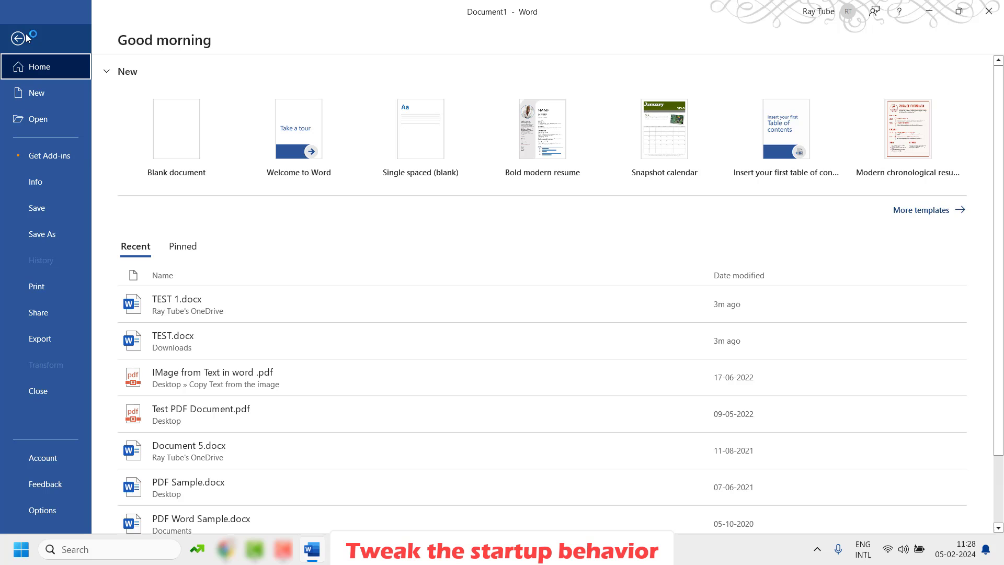
pyautogui.click(54, 505)
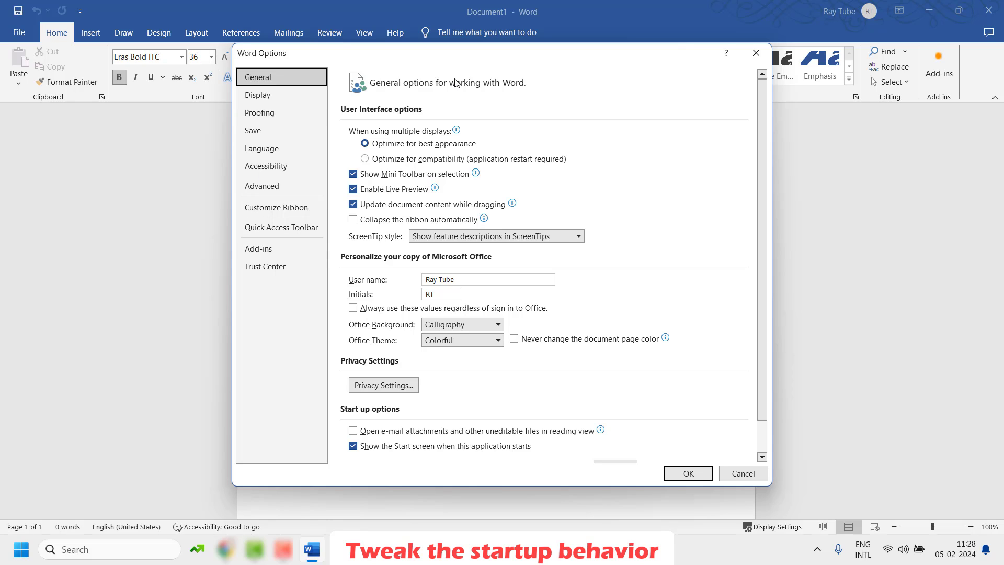
pyautogui.scroll(-1, 445, 311)
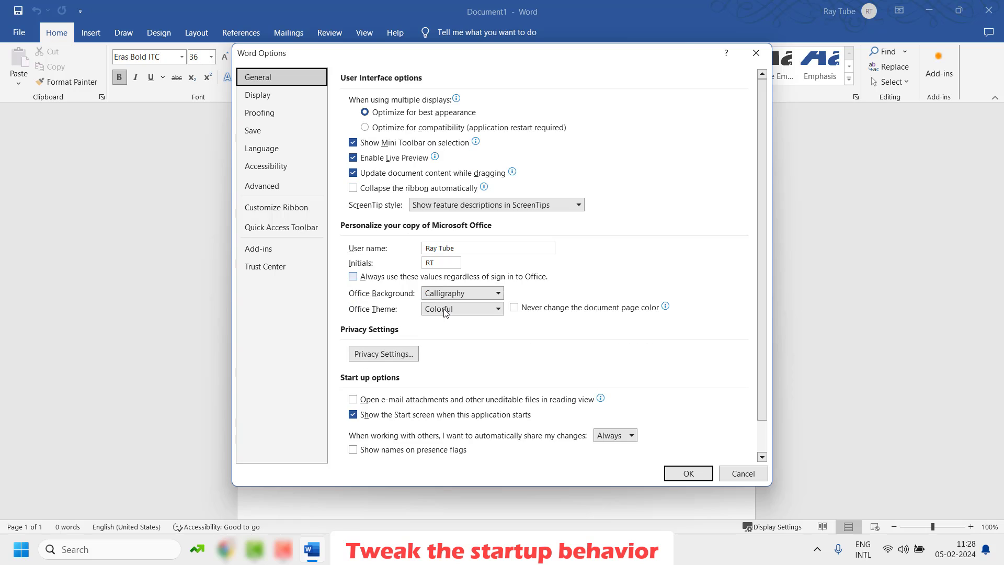
pyautogui.scroll(-1, 445, 312)
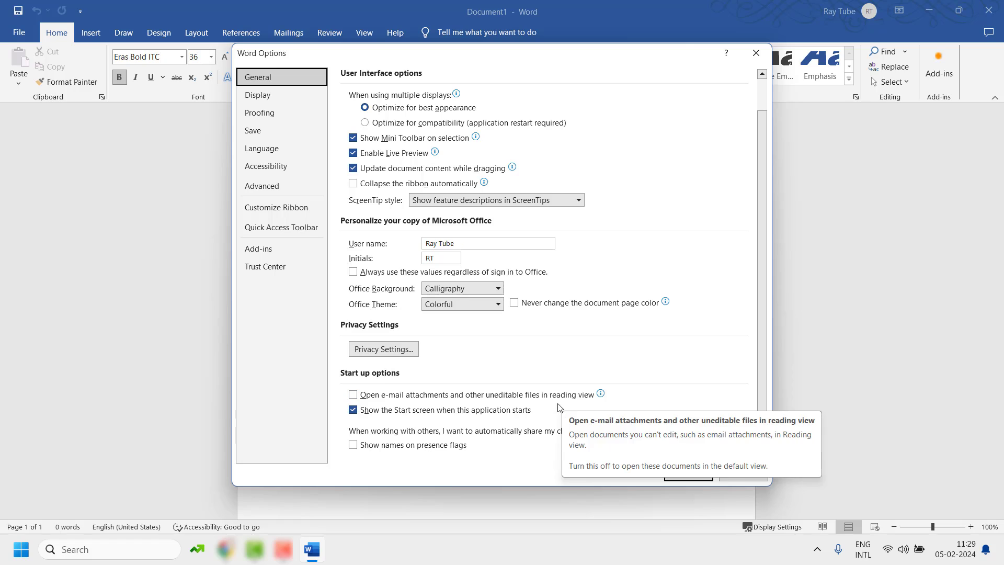
pyautogui.click(353, 398)
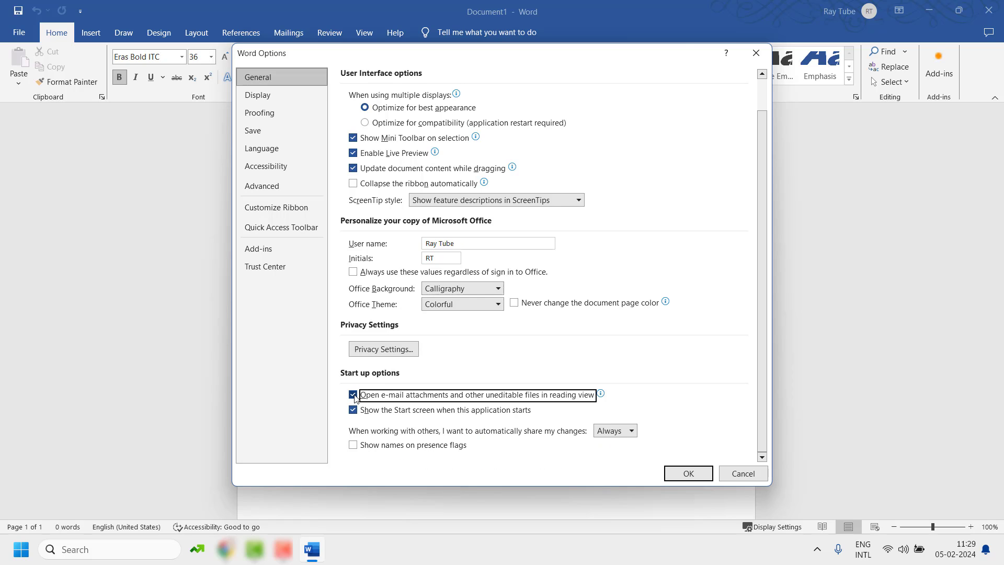
pyautogui.click(354, 397)
pyautogui.click(694, 478)
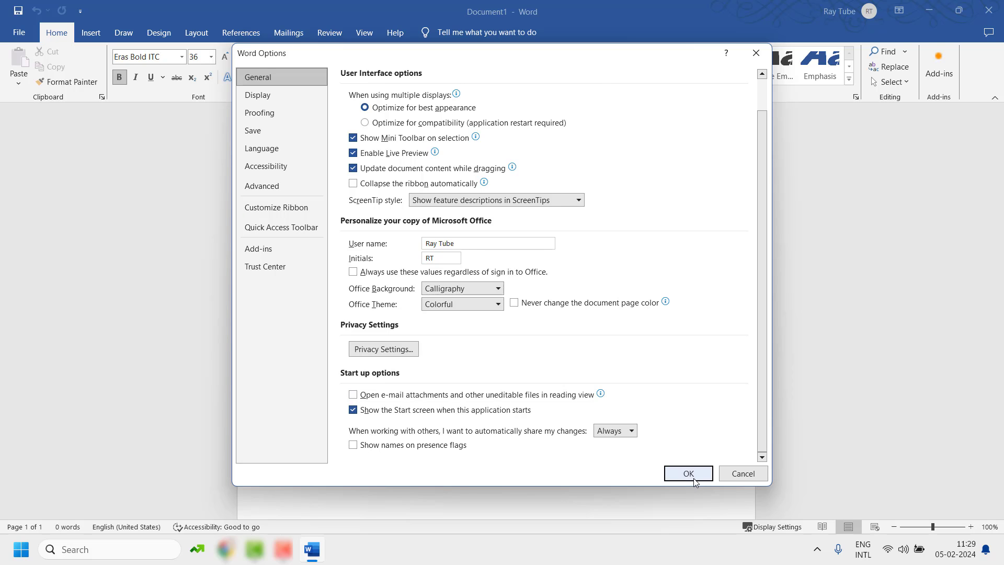
pyautogui.click(989, 10)
pyautogui.click(989, 10)
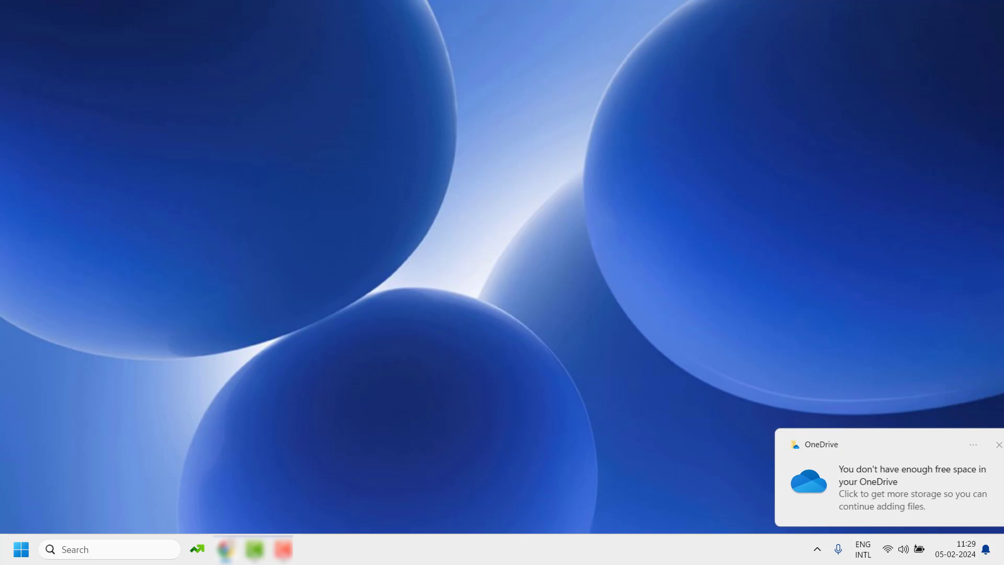
# Step: Dismiss the OneDrive storage notifications
pyautogui.click(976, 446)
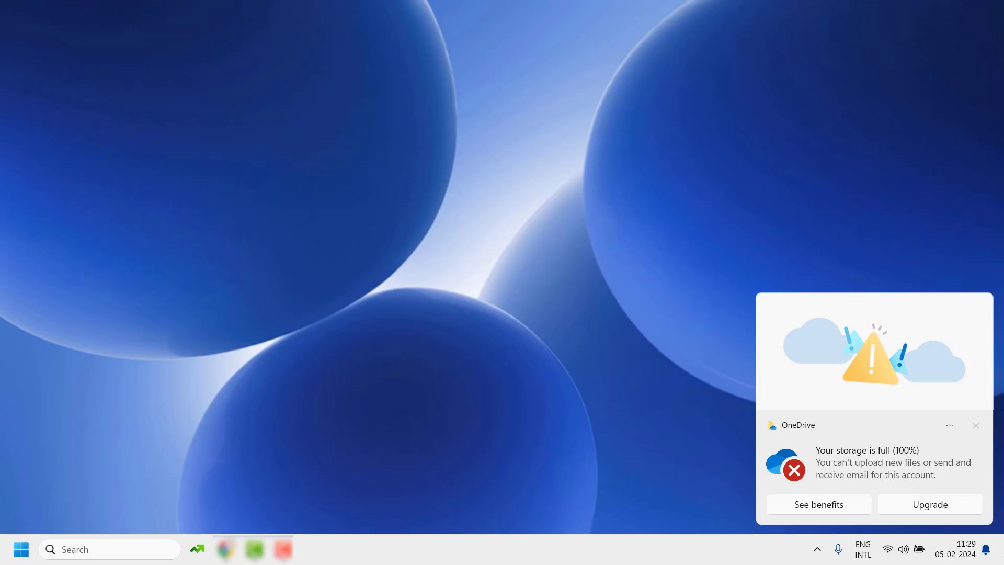
pyautogui.click(977, 425)
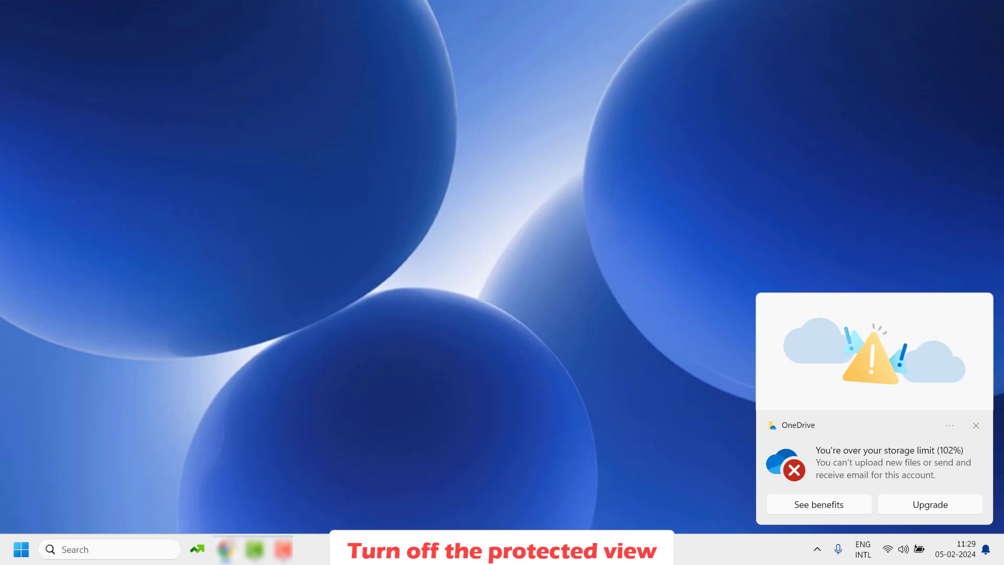
pyautogui.click(976, 425)
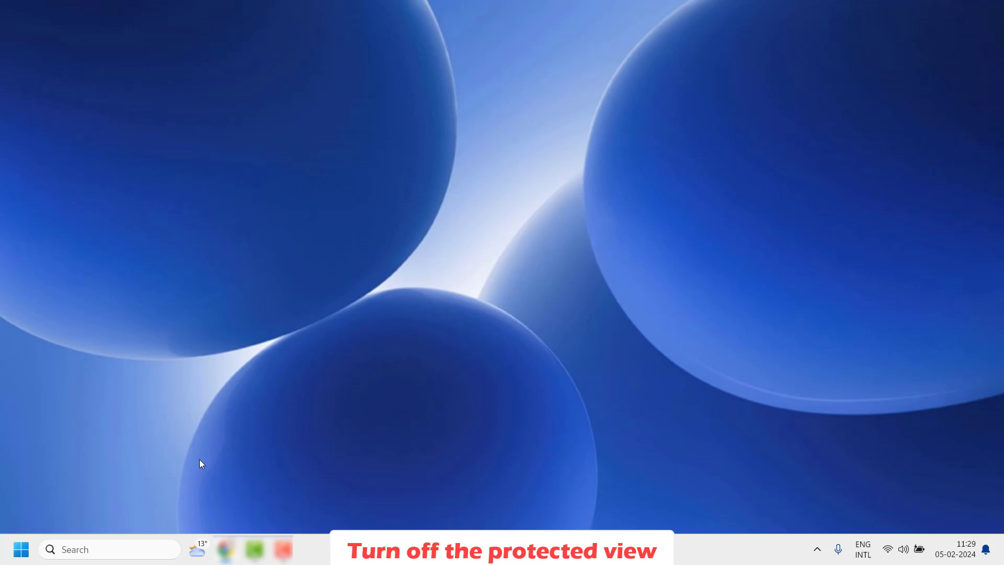
# Step: Launch Word and open a new blank document
pyautogui.click(21, 558)
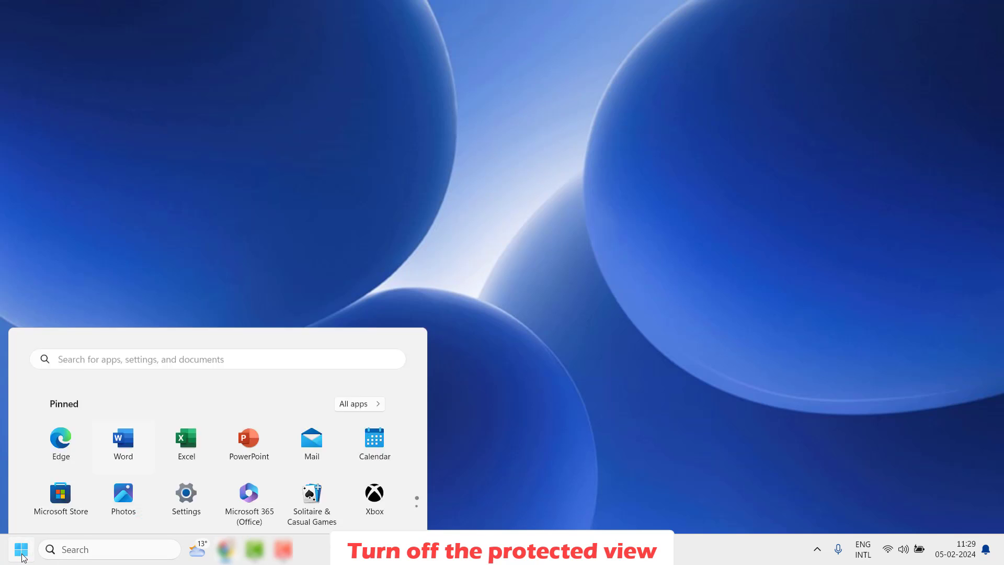
pyautogui.click(121, 164)
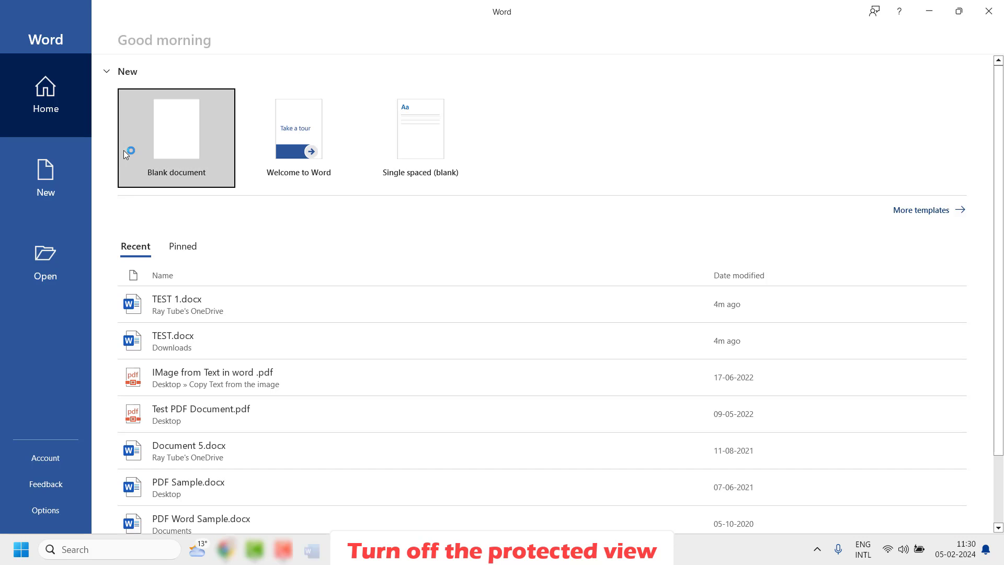
pyautogui.click(171, 130)
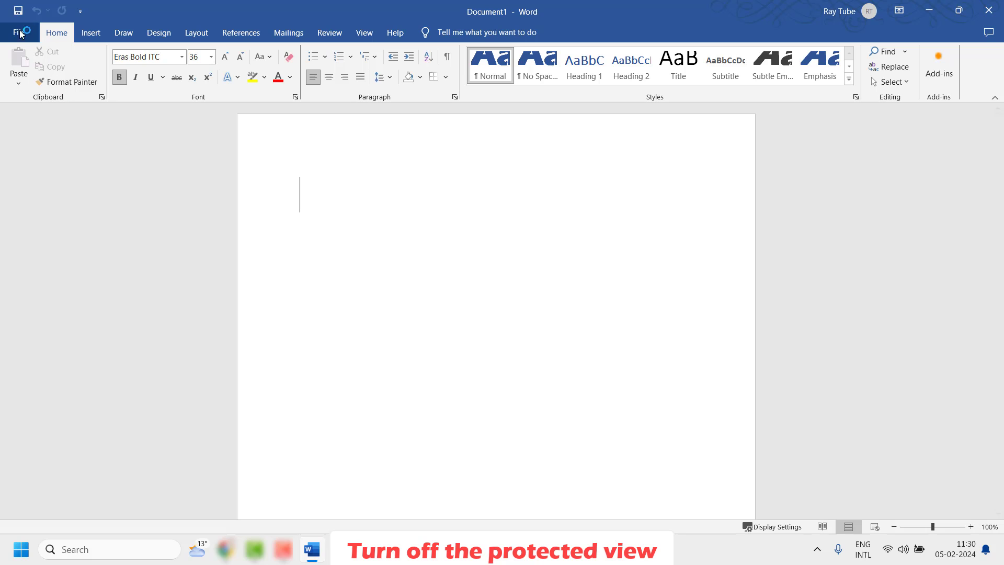
# Step: Disable Protected View in the Trust Center for Internet files, potentially unsafe locations and Outlook attachments, apply the changes, and close Word
pyautogui.click(20, 32)
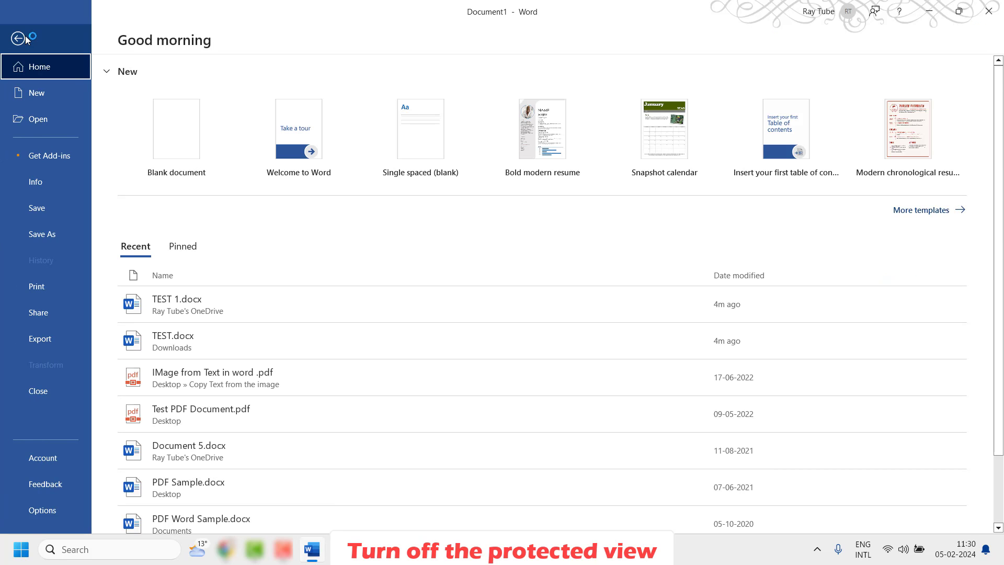
pyautogui.click(59, 519)
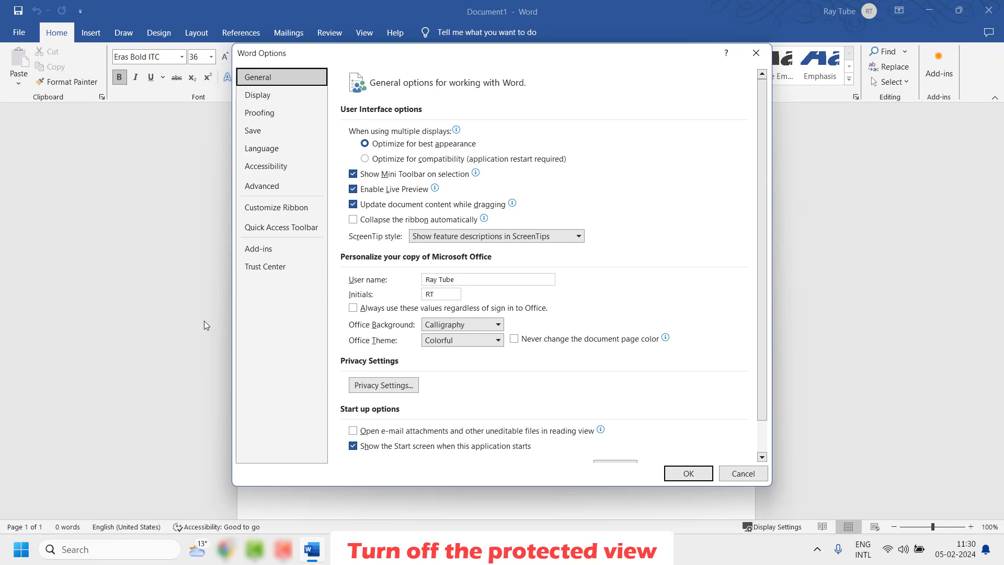
pyautogui.click(270, 267)
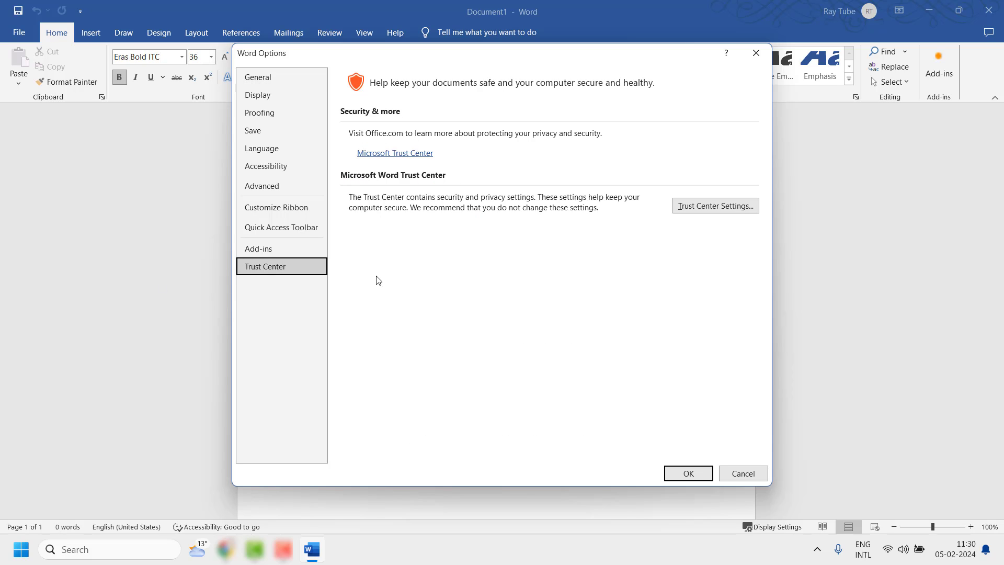
pyautogui.click(710, 206)
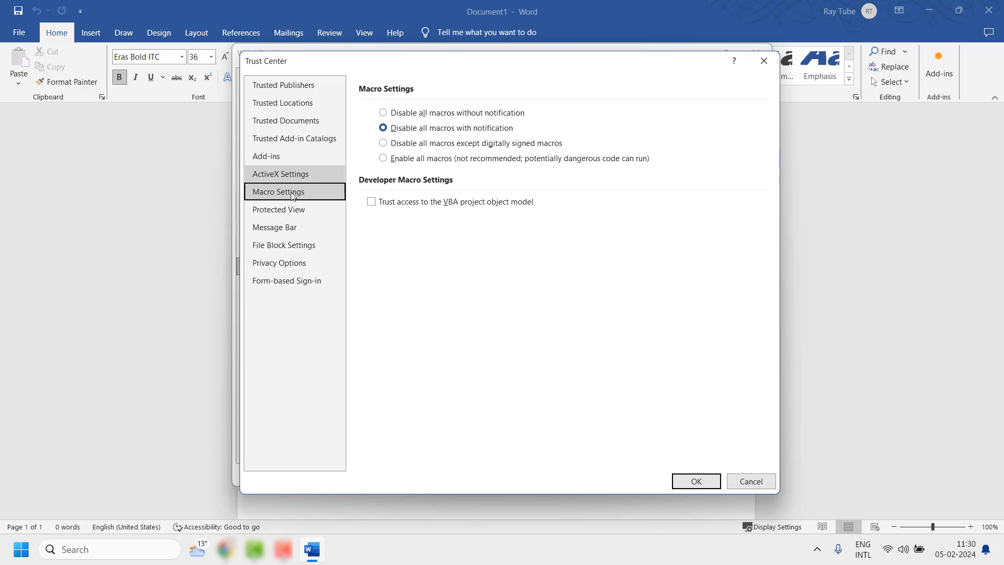
pyautogui.click(290, 211)
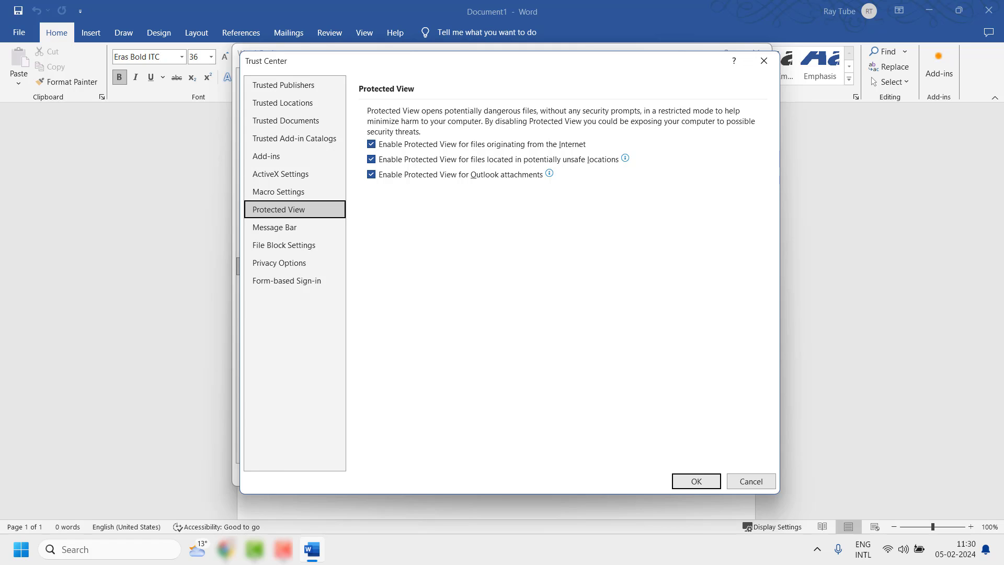
pyautogui.click(372, 144)
pyautogui.click(371, 160)
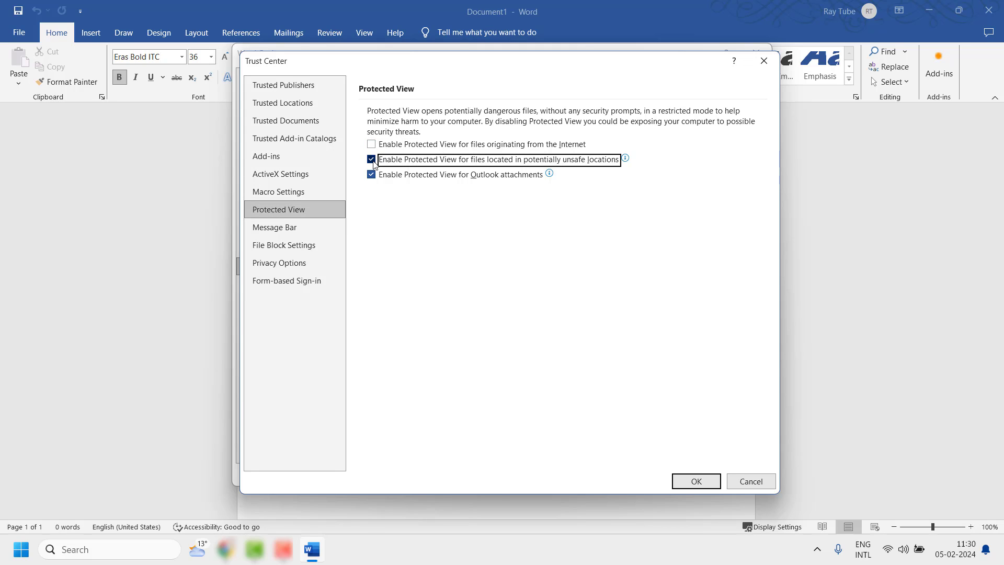
pyautogui.click(371, 176)
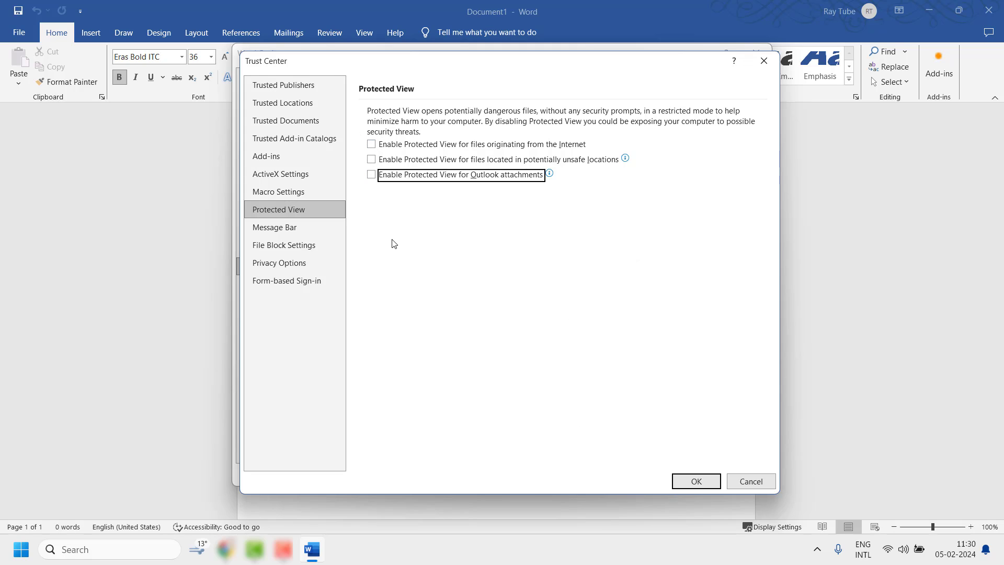
pyautogui.click(703, 491)
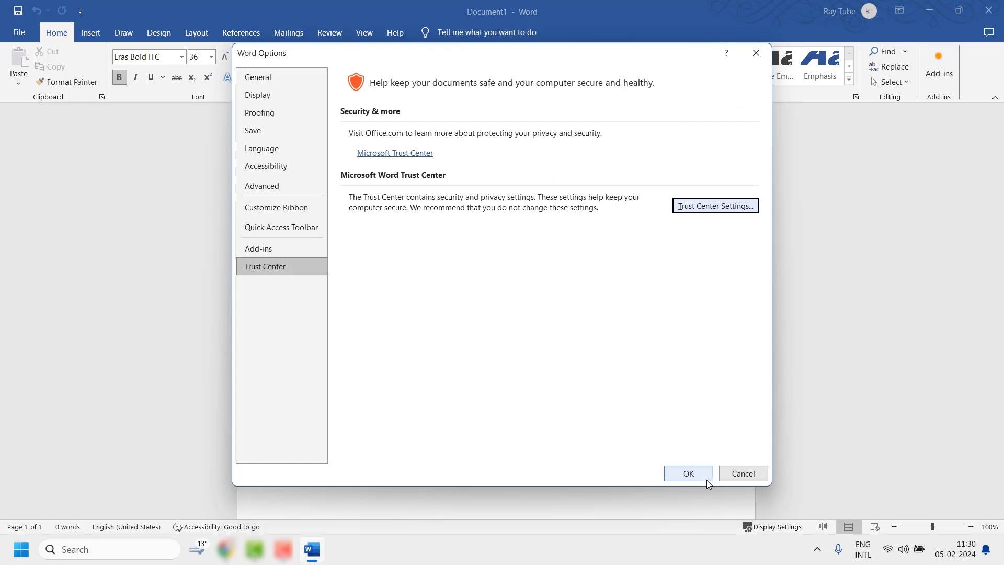
pyautogui.click(707, 478)
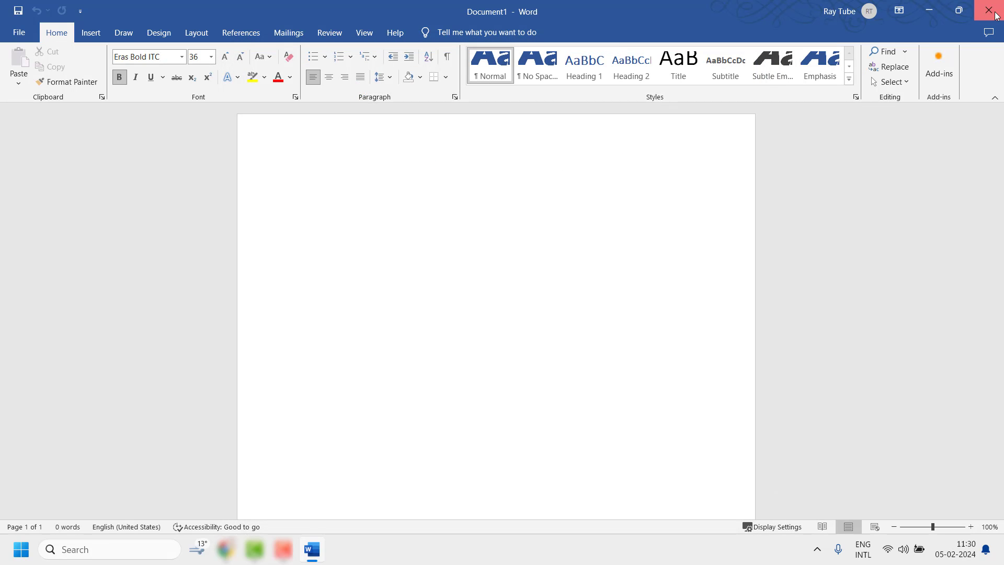
pyautogui.click(989, 11)
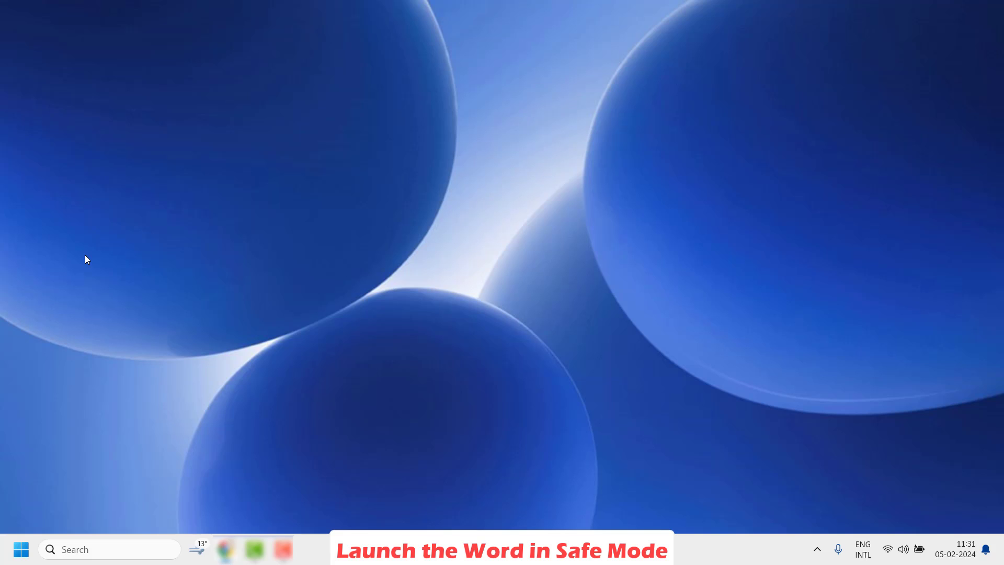
pyautogui.press('super+r')
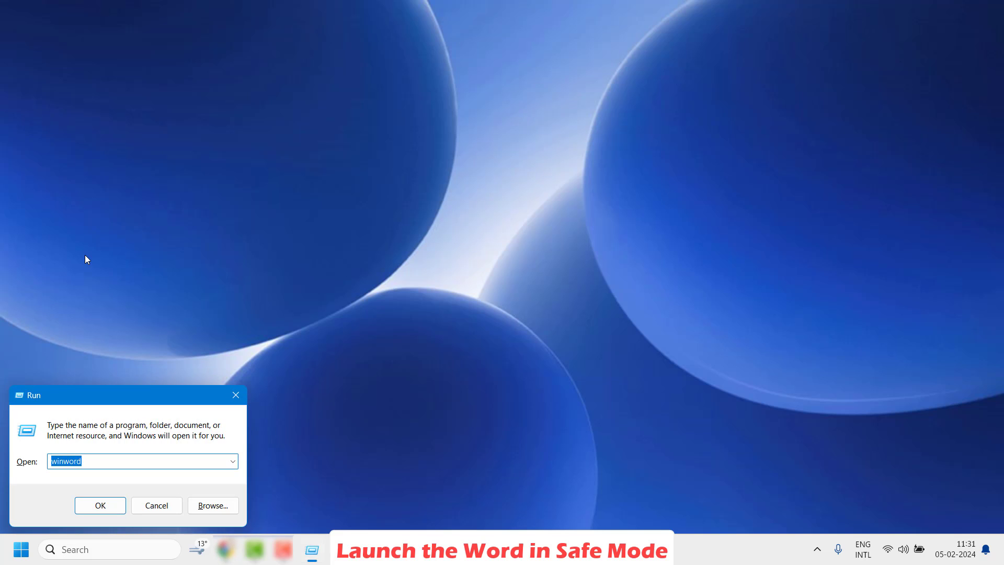
pyautogui.press('Escape')
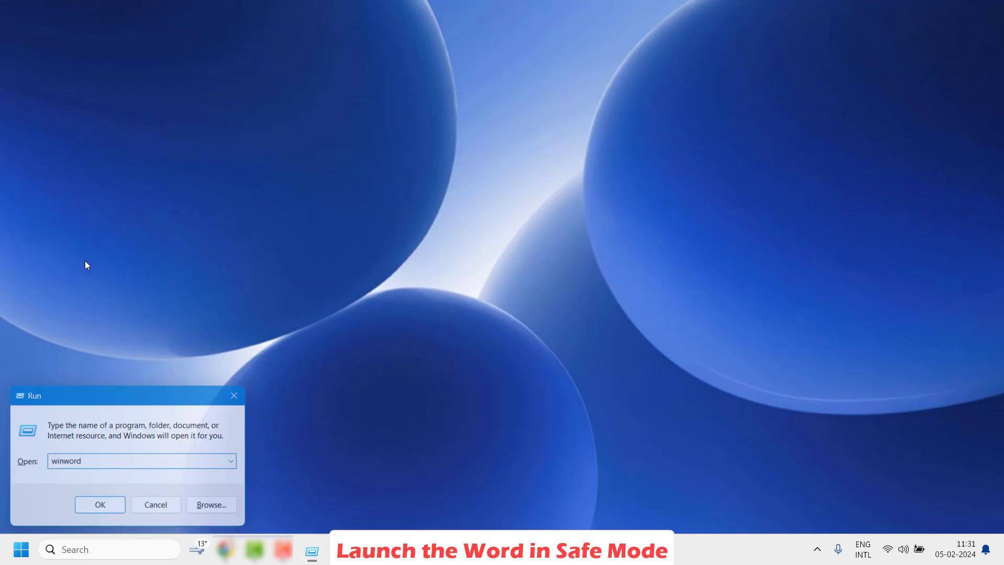
pyautogui.click(120, 554)
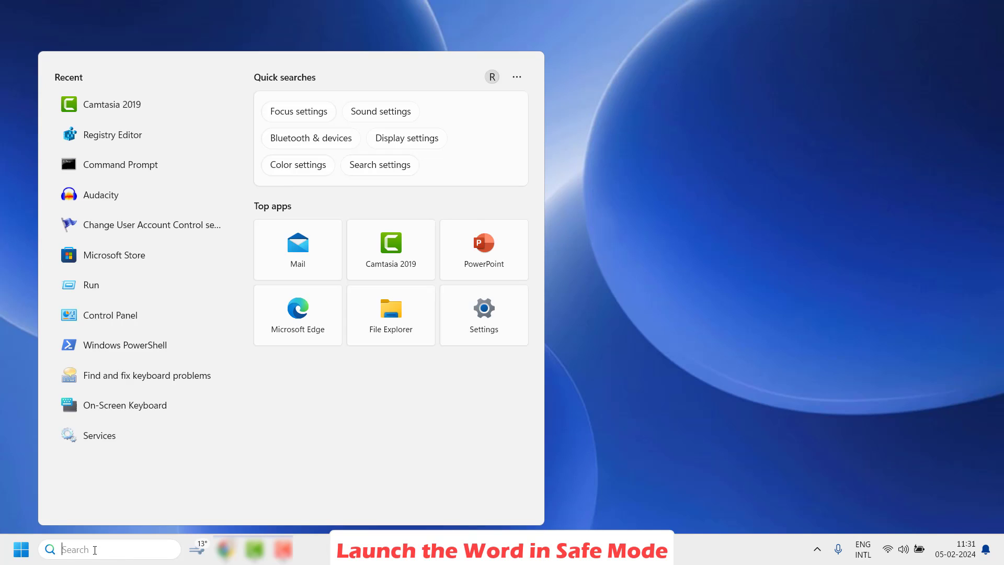
pyautogui.press('Escape')
# Step: Launch Microsoft Word in Safe Mode by running the winword command from the Run dialog
pyautogui.rightClick(26, 558)
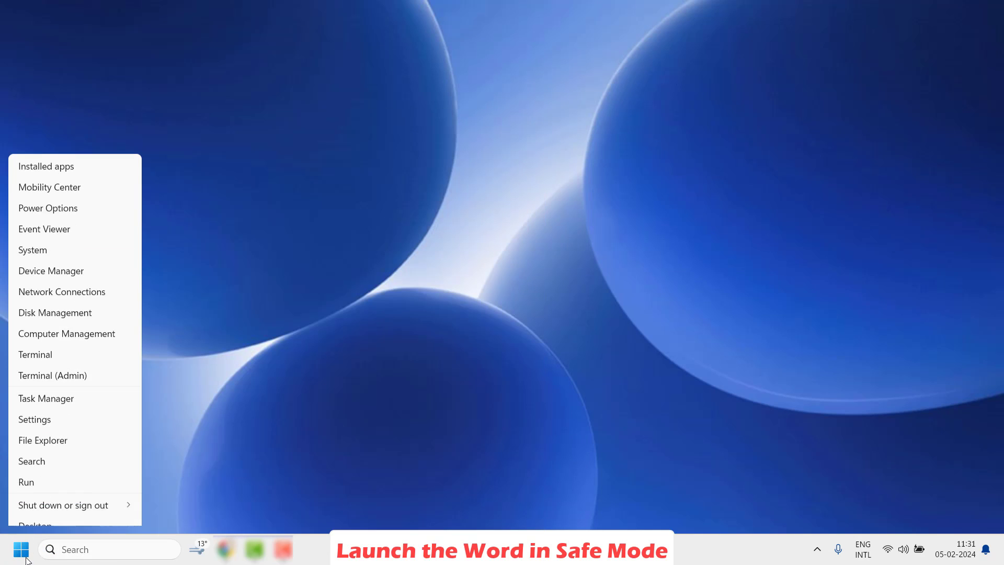
pyautogui.click(30, 472)
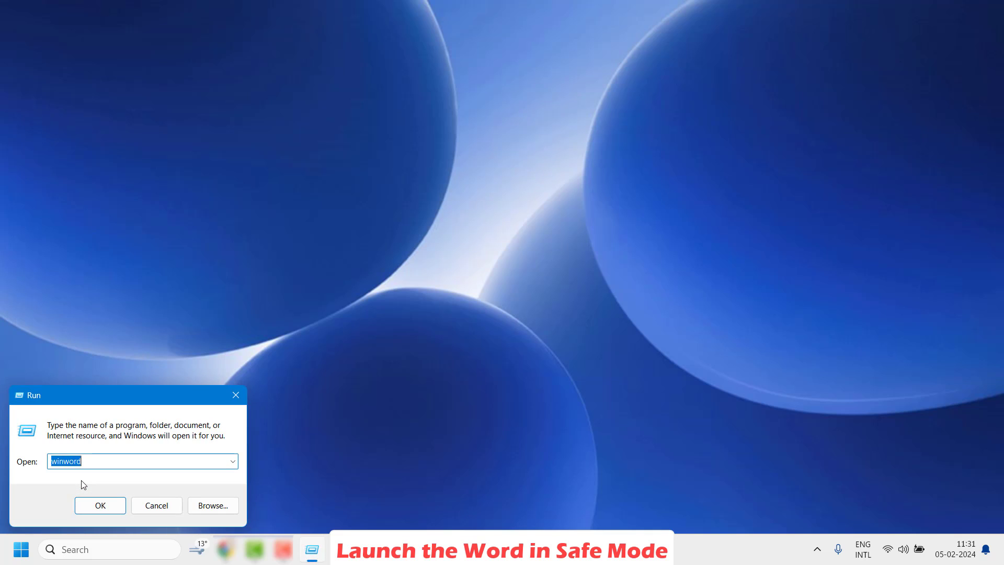
pyautogui.write('winword')
pyautogui.click(99, 505)
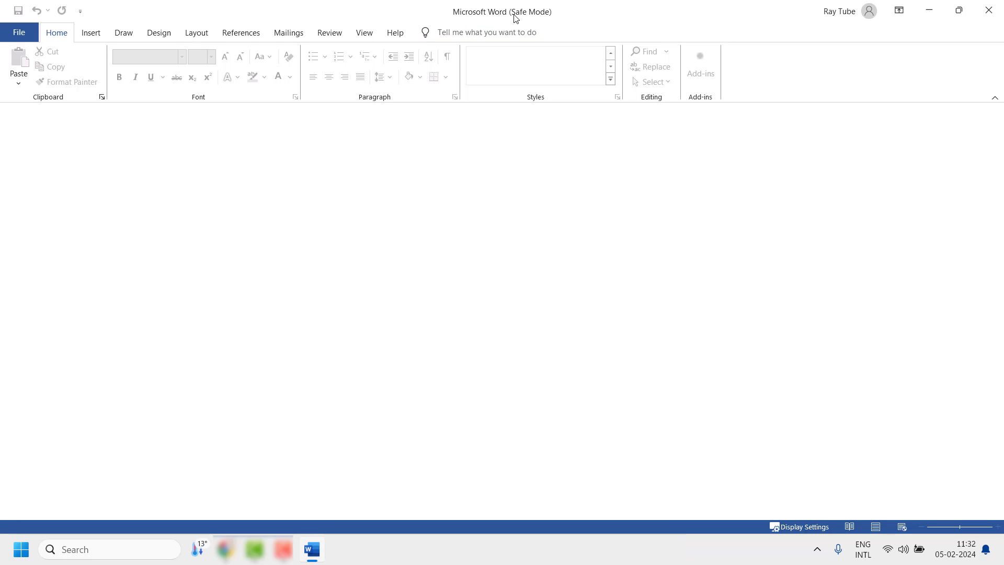
# Step: Open TEST.docx from the Downloads folder in the Safe Mode Word session
pyautogui.click(18, 34)
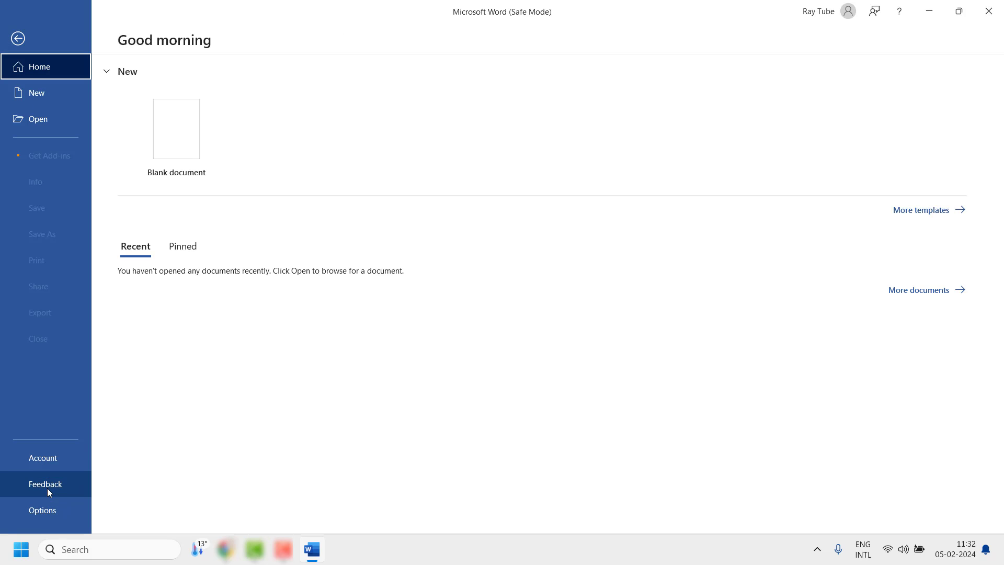
pyautogui.click(47, 124)
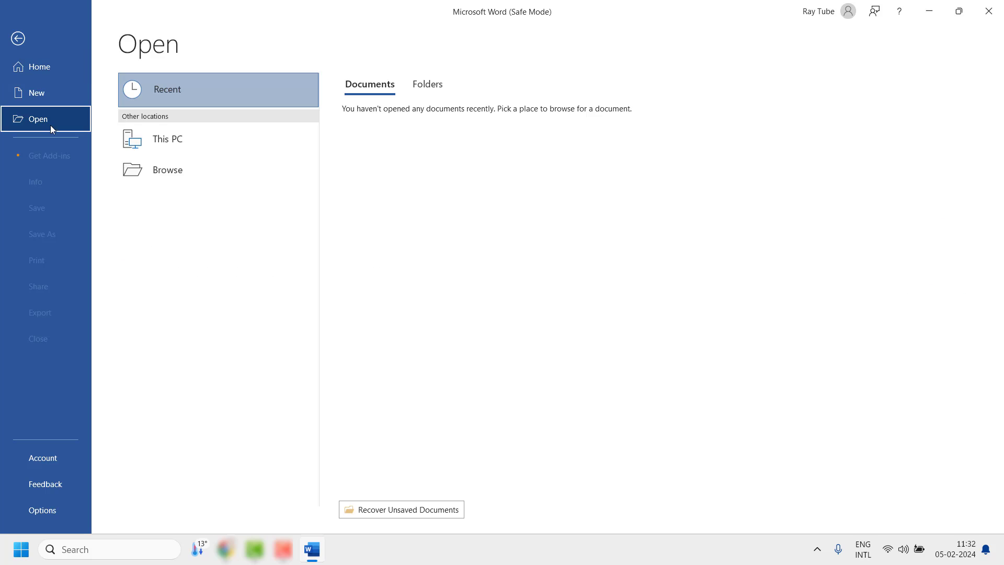
pyautogui.click(150, 178)
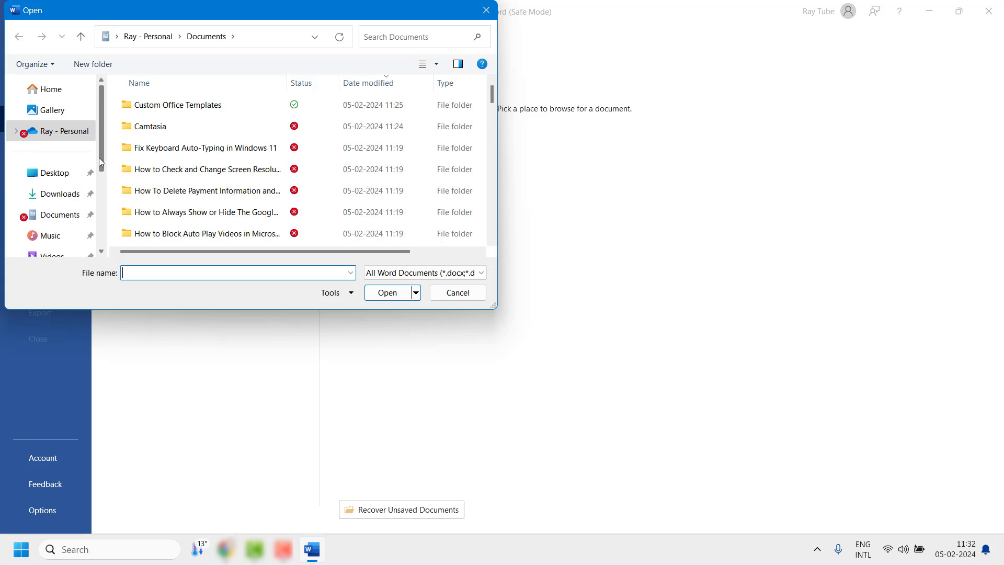
pyautogui.moveTo(99, 158)
pyautogui.mouseDown()
pyautogui.moveTo(101, 229)
pyautogui.moveTo(99, 142)
pyautogui.mouseUp()
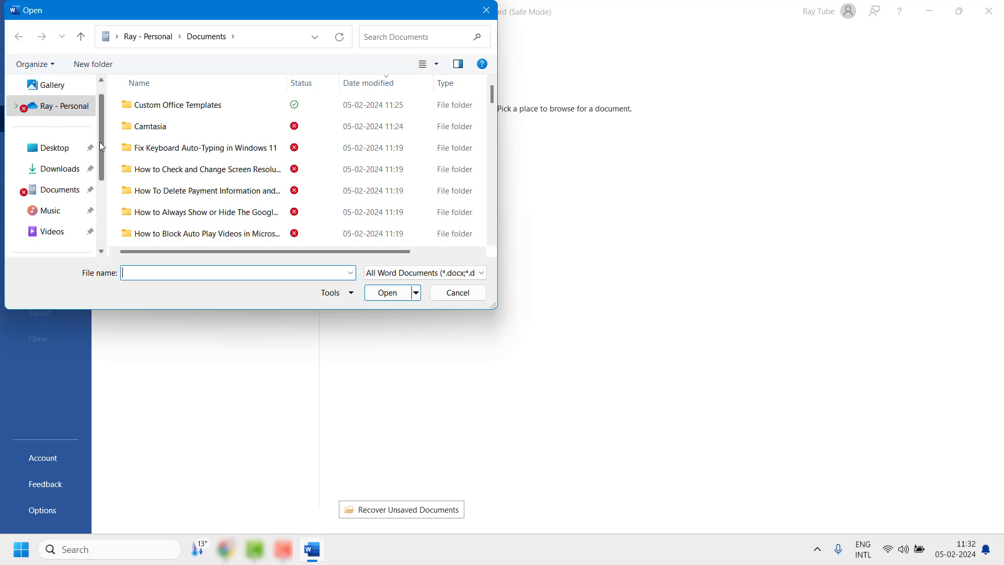
pyautogui.click(59, 168)
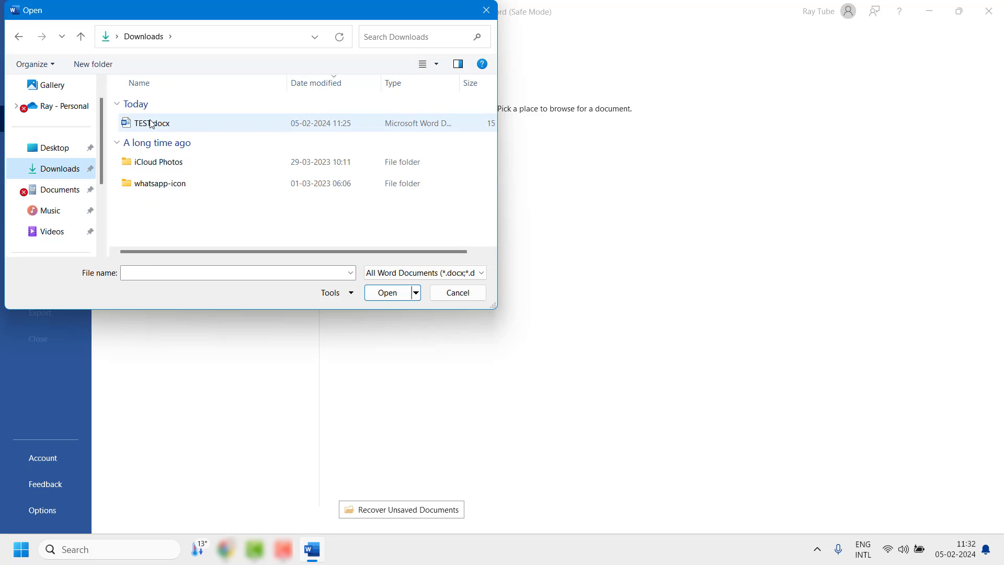
pyautogui.click(150, 123)
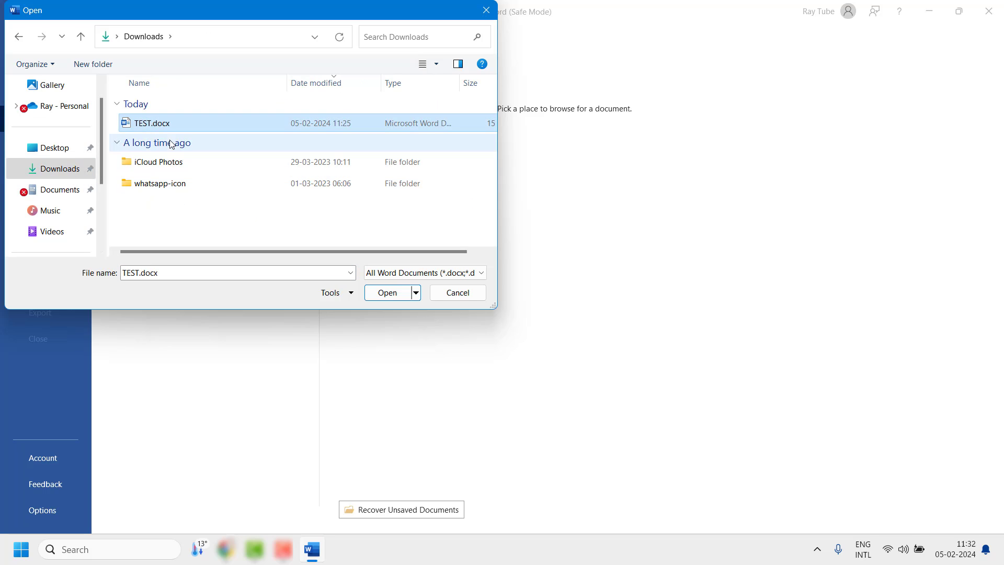
pyautogui.click(387, 292)
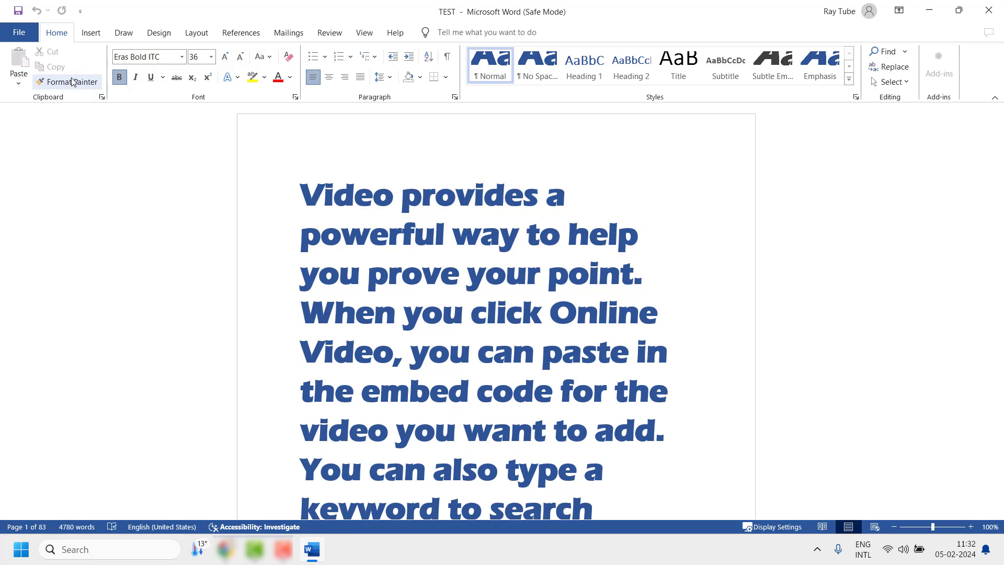
pyautogui.click(18, 37)
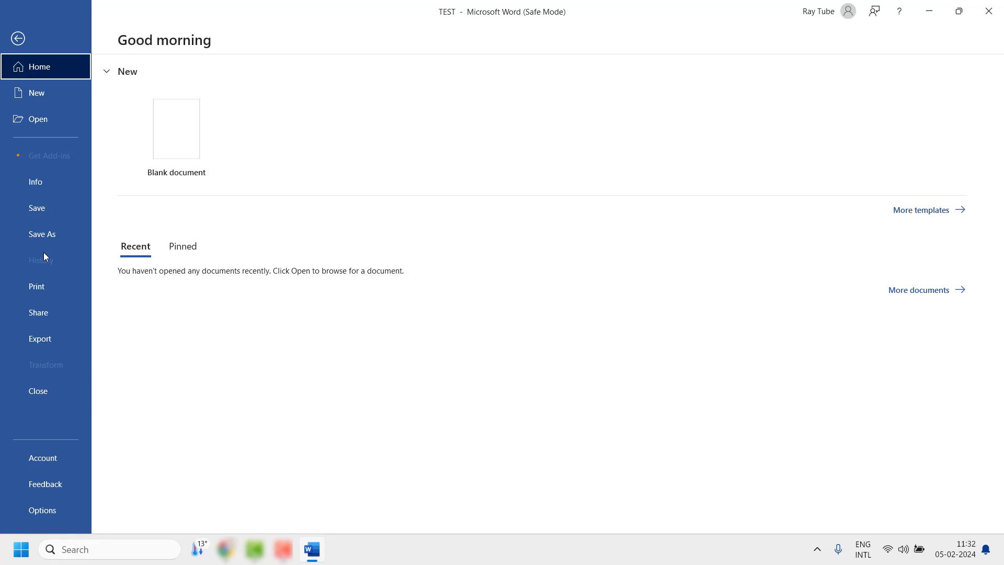
pyautogui.click(42, 234)
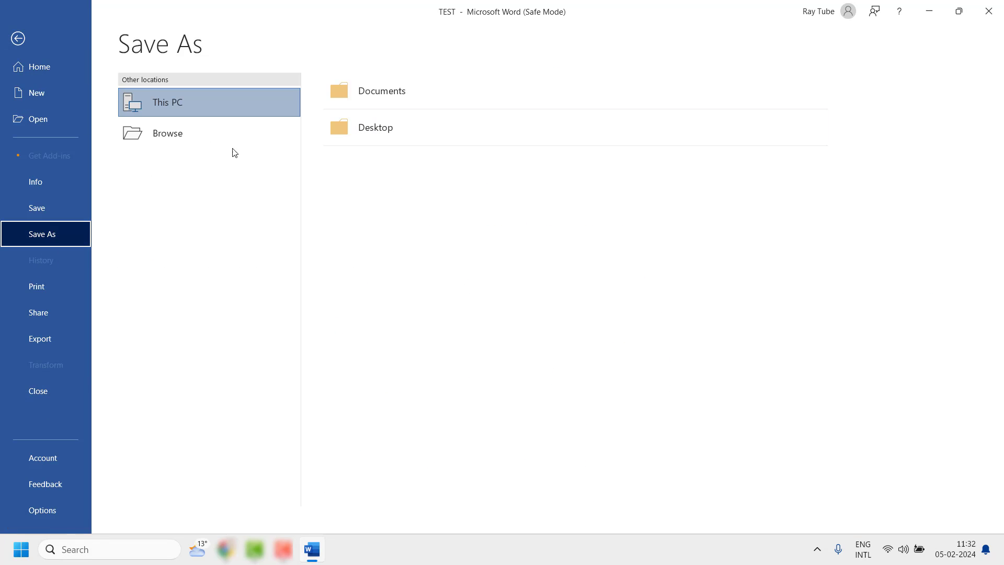
pyautogui.click(208, 144)
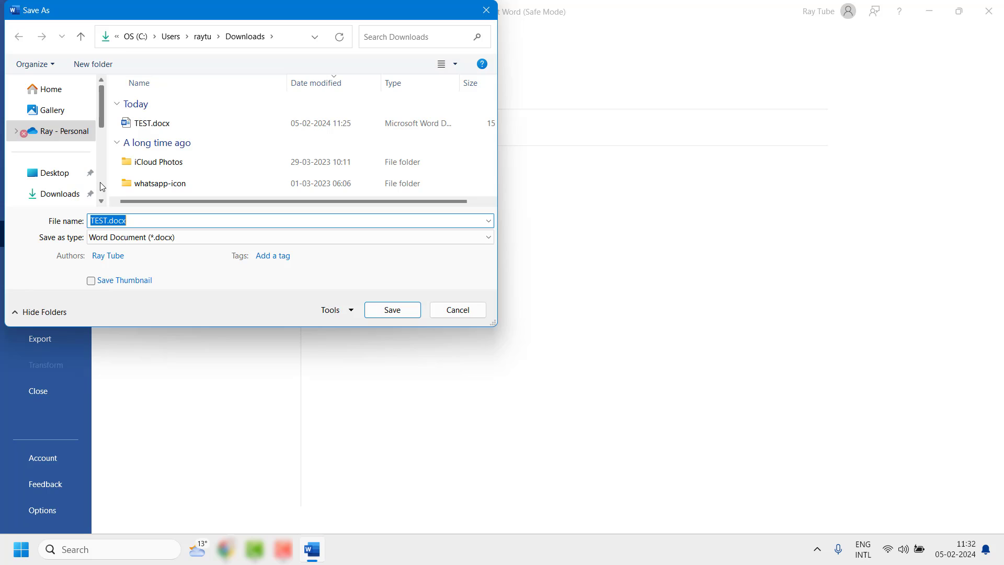
pyautogui.press('Escape')
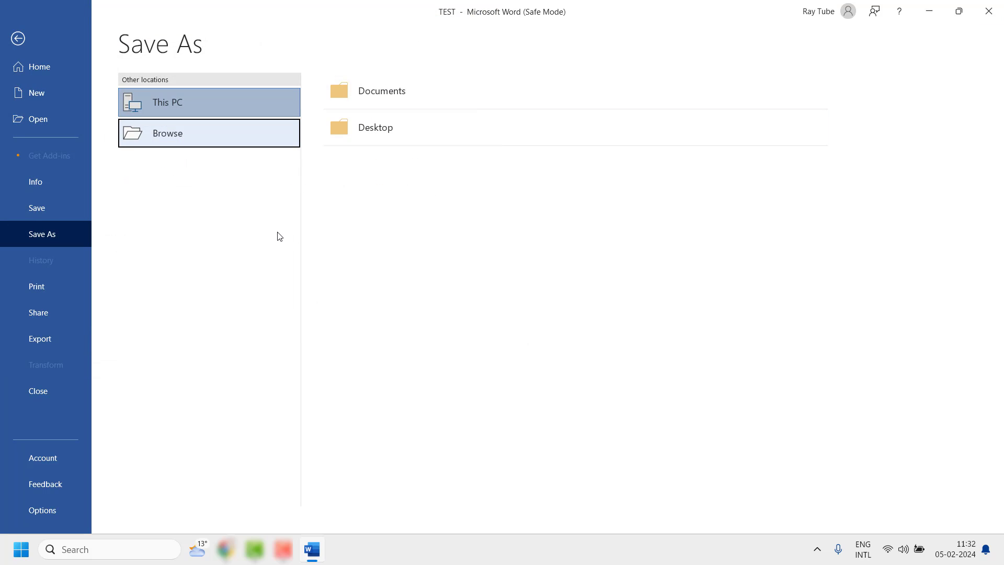
pyautogui.press('Escape')
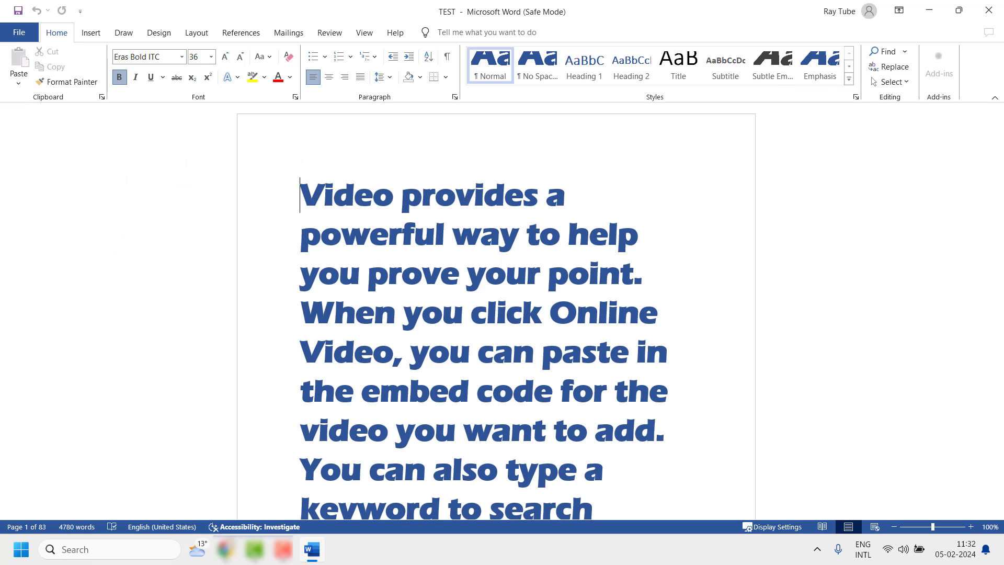
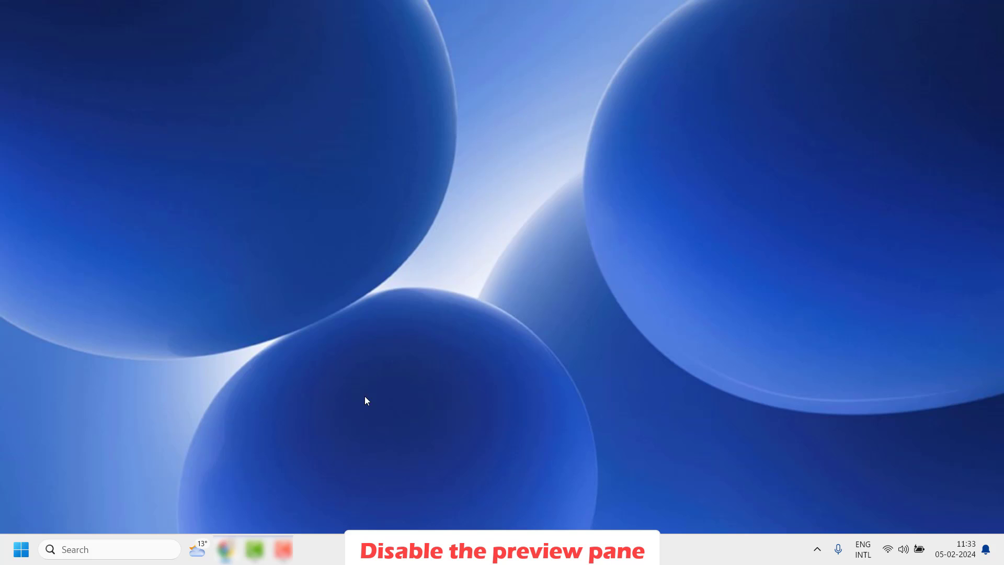
# Step: Switch to File Explorer in a maximized window and show the Preview pane
pyautogui.rightClick(21, 549)
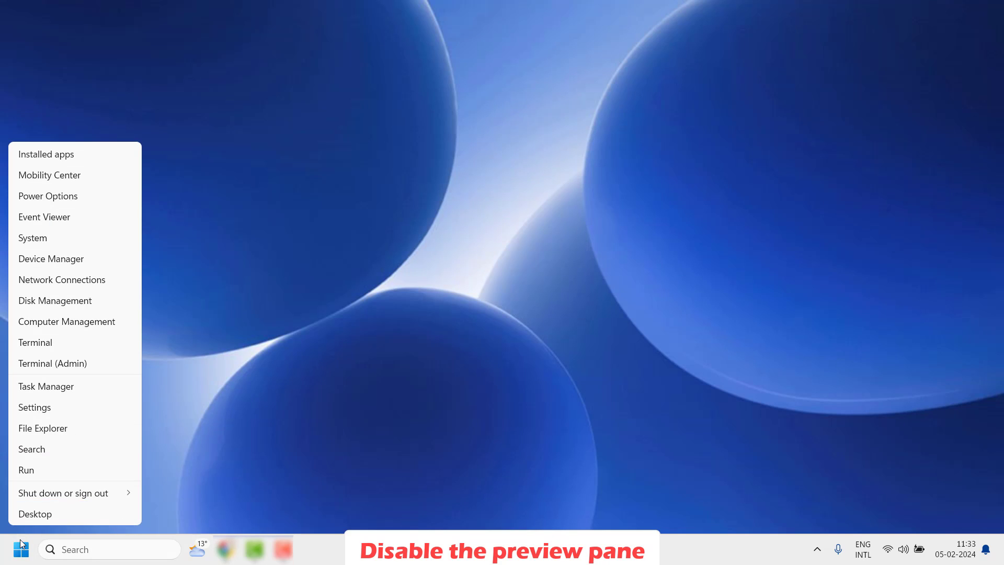
pyautogui.click(57, 430)
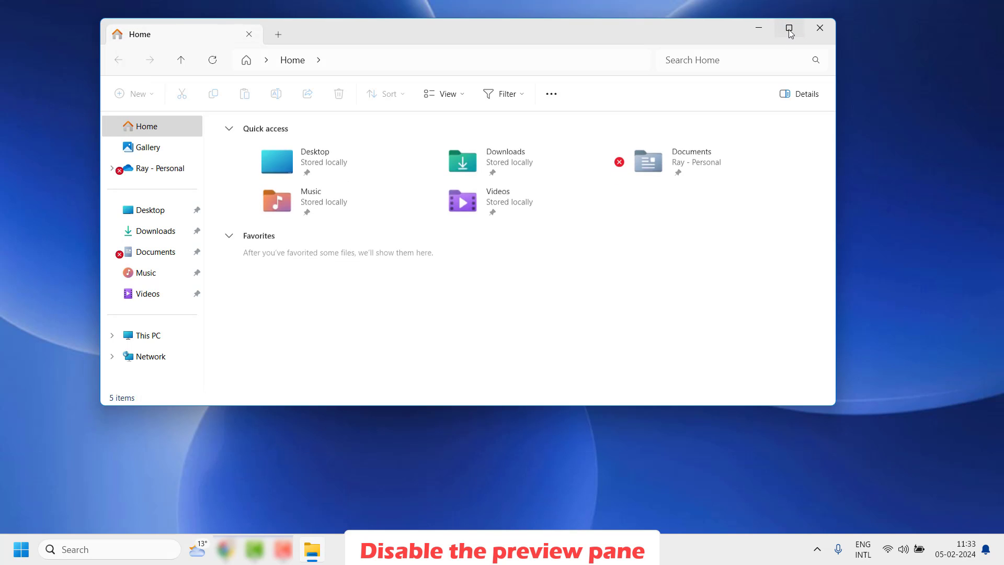
pyautogui.click(789, 34)
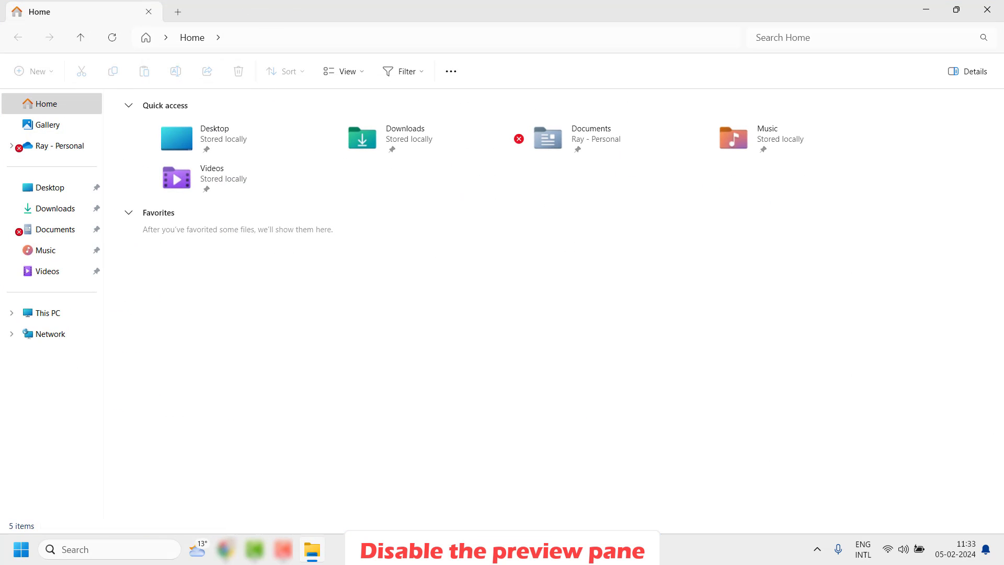
pyautogui.click(448, 72)
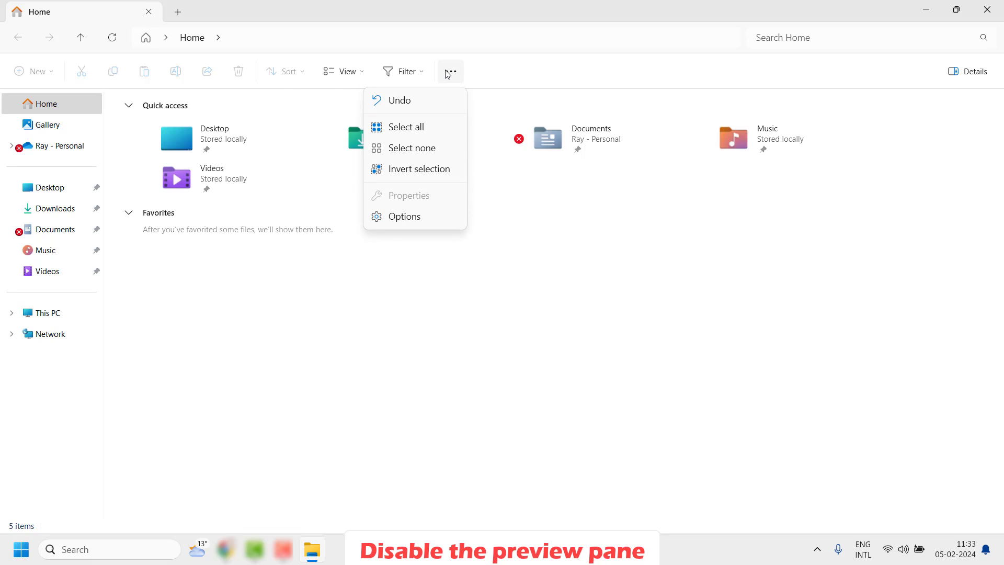
pyautogui.click(307, 80)
pyautogui.click(362, 76)
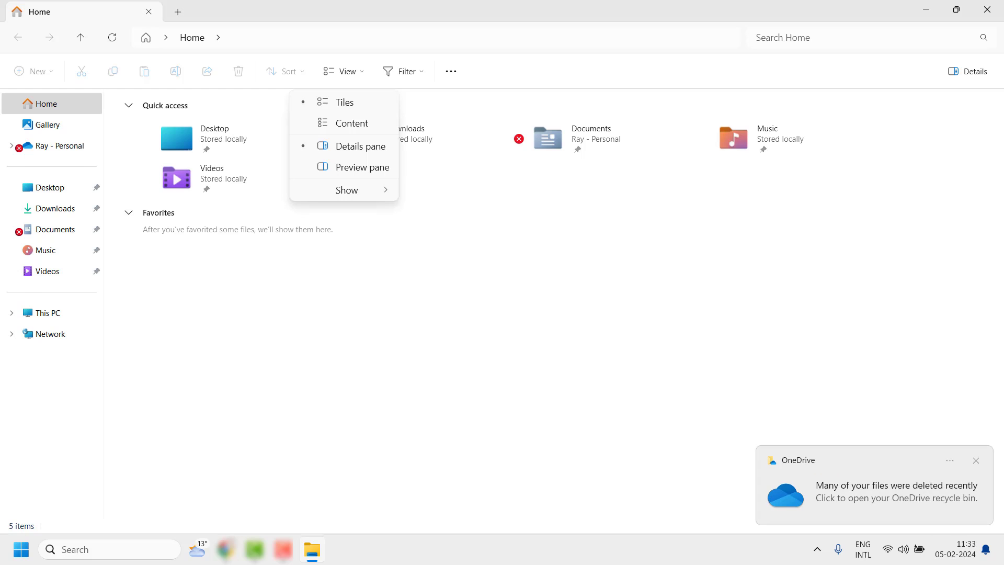
pyautogui.click(370, 190)
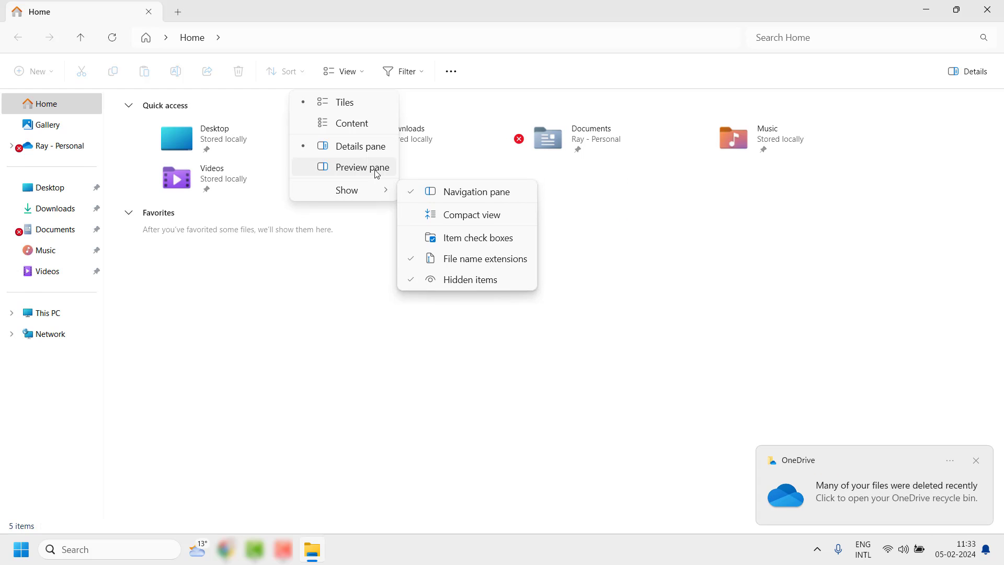
pyautogui.click(377, 174)
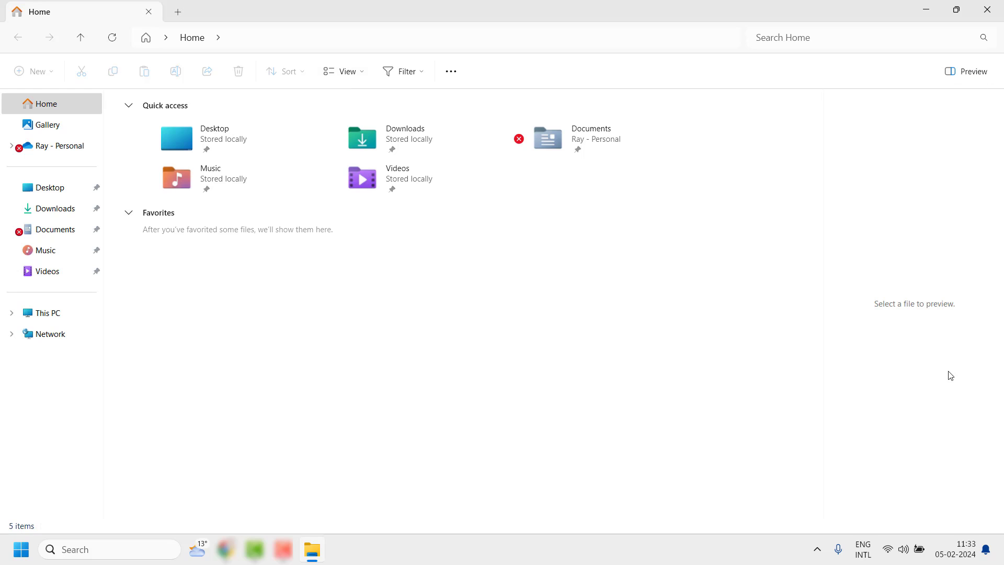
# Step: Hide the Preview pane in File Explorer and close the window
pyautogui.click(361, 74)
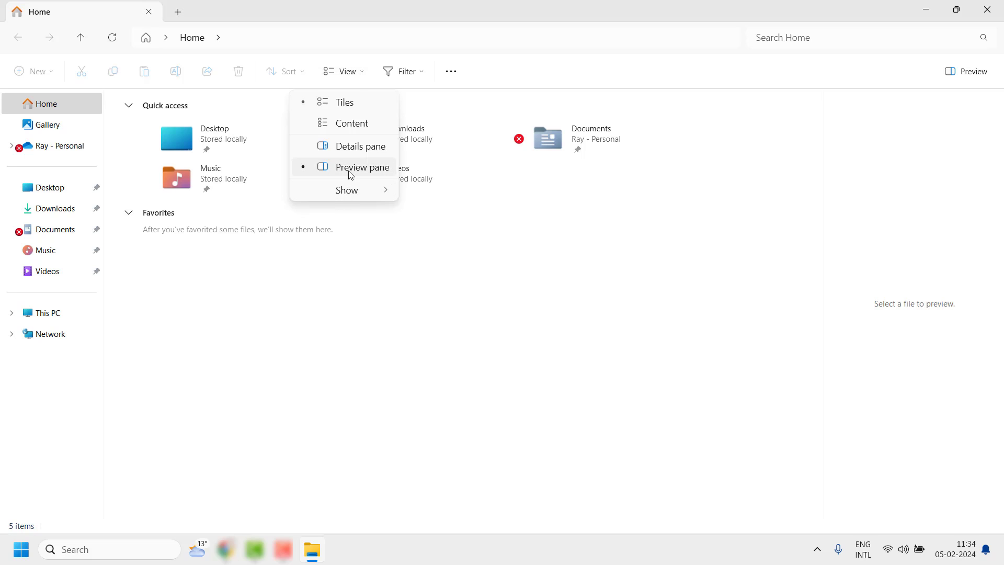
pyautogui.press('Escape')
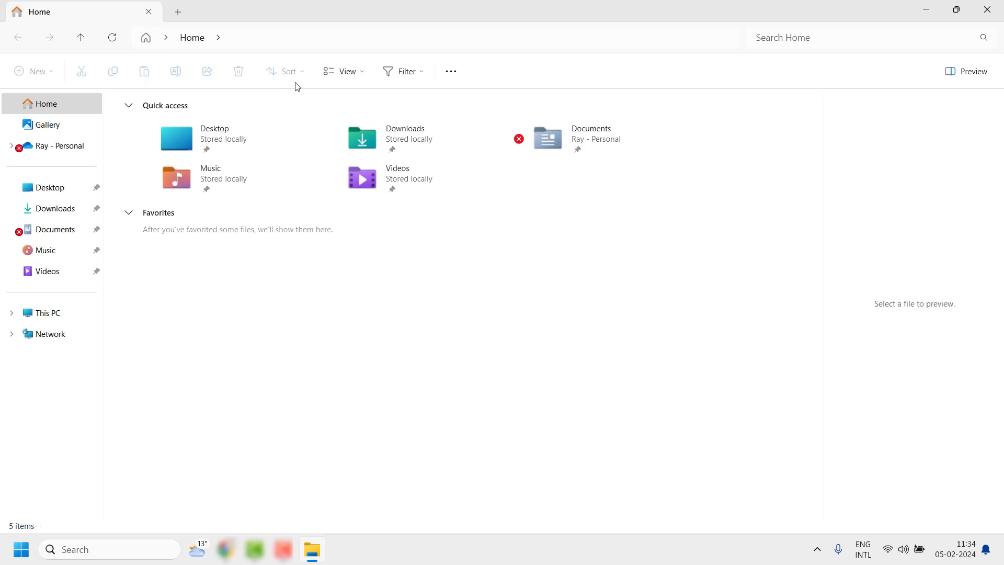
pyautogui.click(356, 72)
pyautogui.moveTo(349, 191)
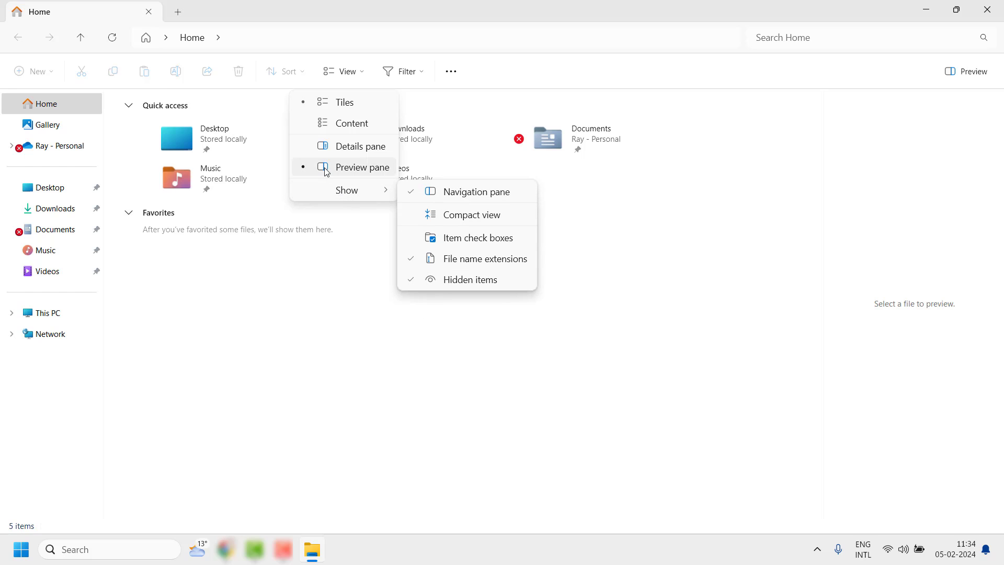
pyautogui.press('Escape')
pyautogui.click(966, 74)
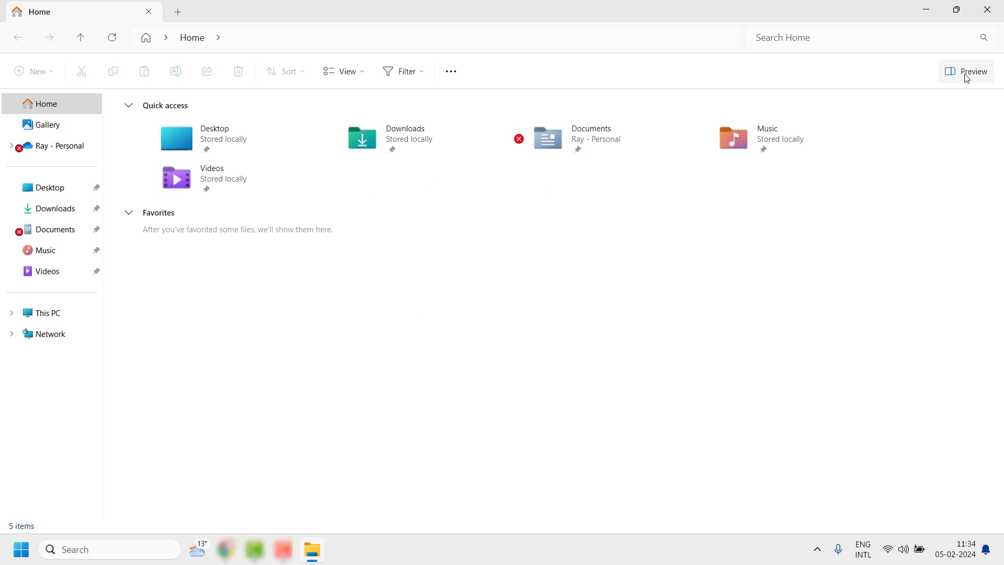
pyautogui.click(366, 78)
pyautogui.press('Escape')
pyautogui.press('Right')
pyautogui.press('Right')
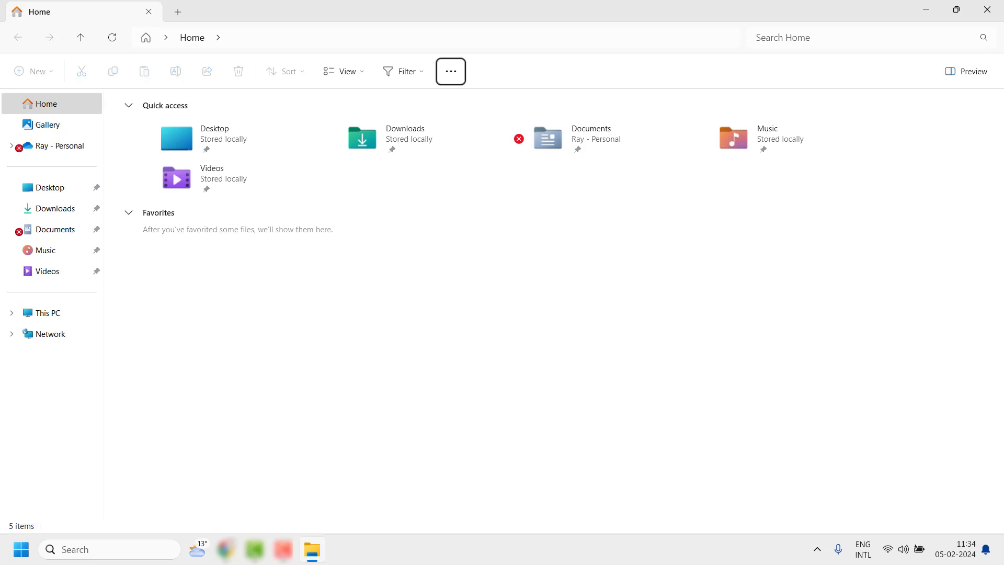
pyautogui.click(987, 10)
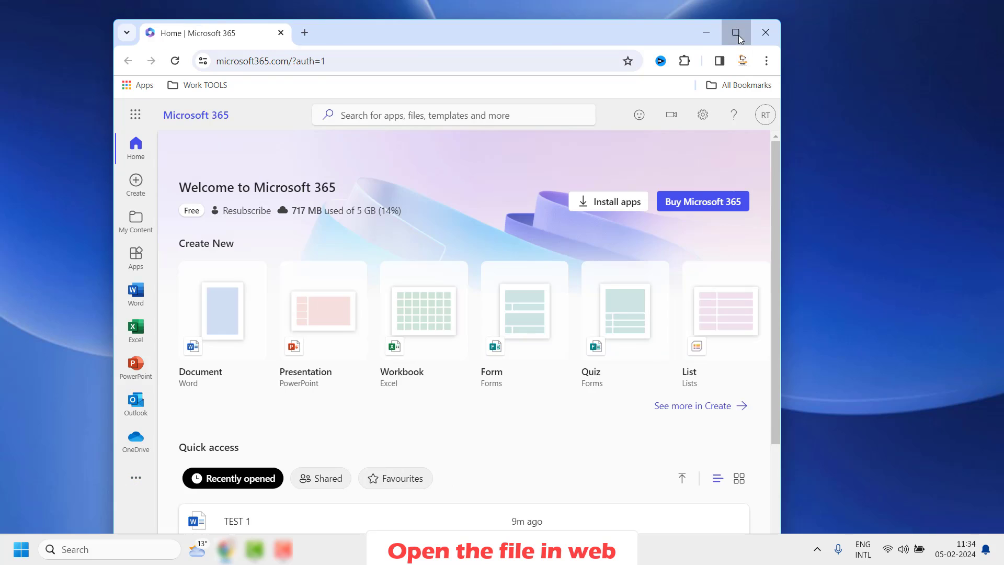
# Step: In the maximized Microsoft 365 browser window, go to Word and try to upload TEST.docx from the Downloads folder
pyautogui.click(736, 33)
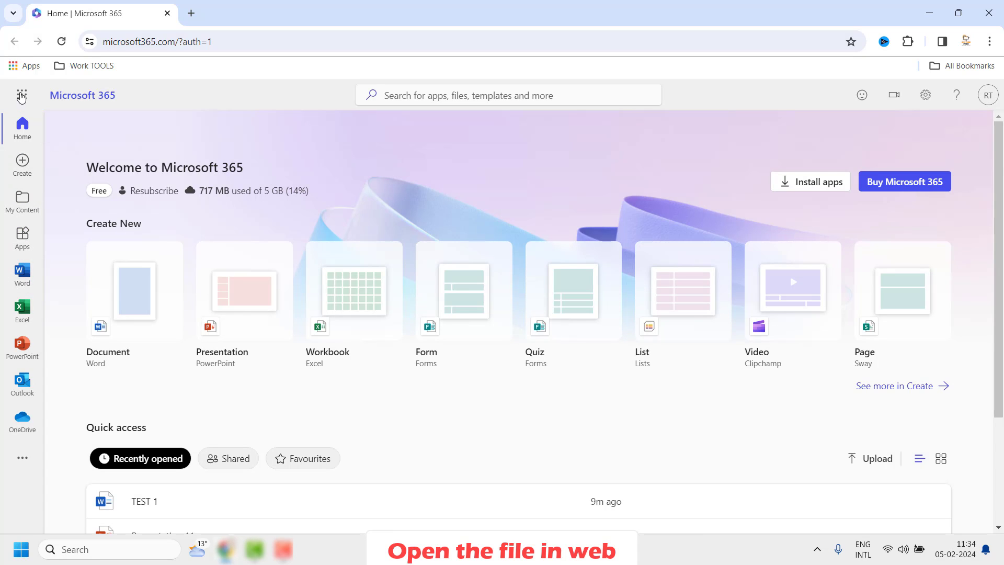
pyautogui.click(16, 271)
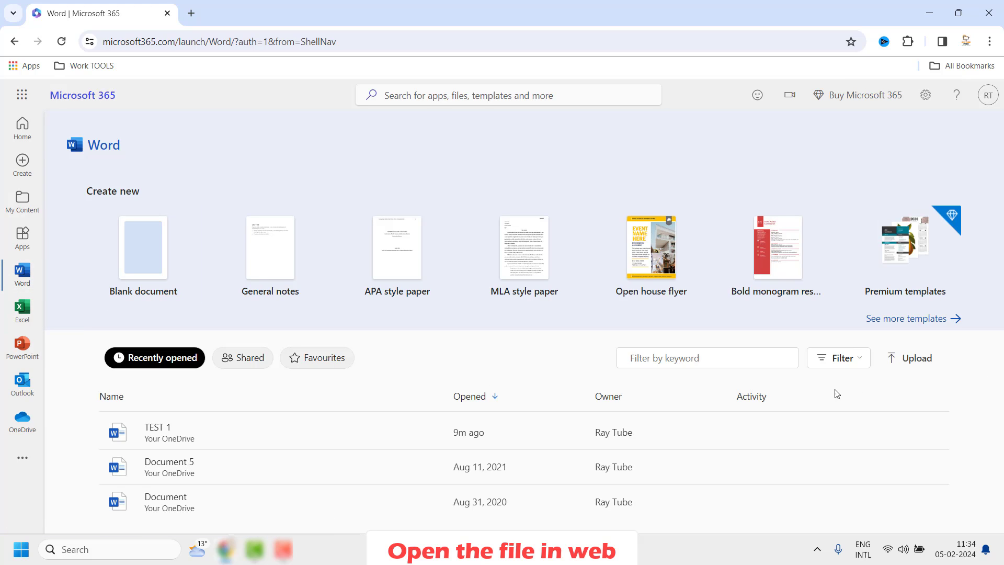
pyautogui.click(913, 358)
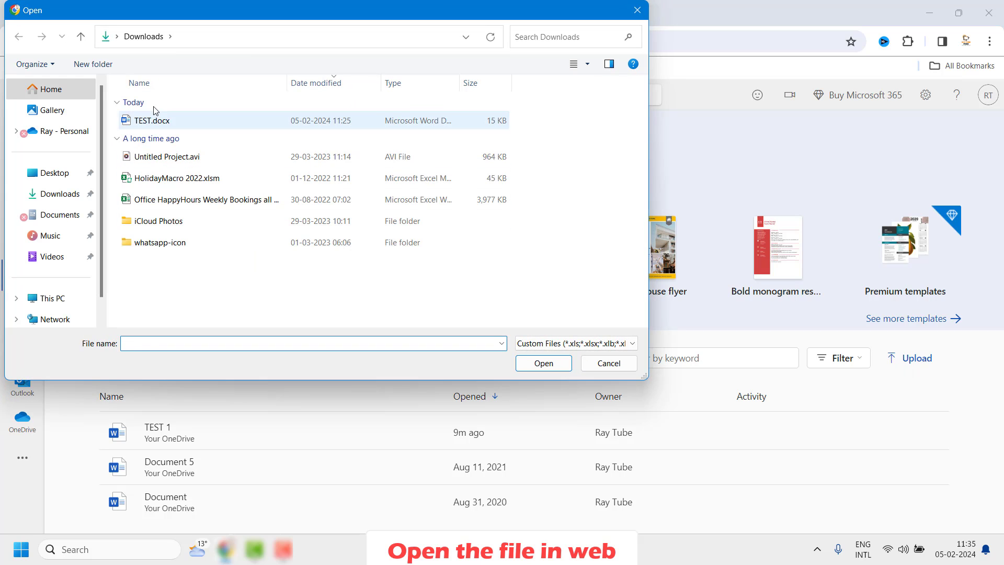
pyautogui.click(153, 119)
pyautogui.click(544, 363)
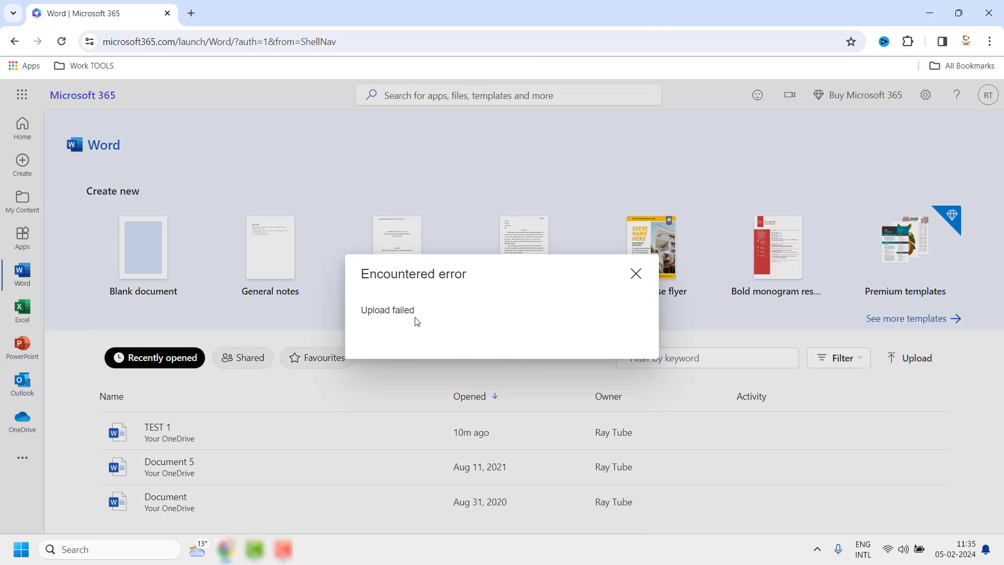
pyautogui.click(636, 274)
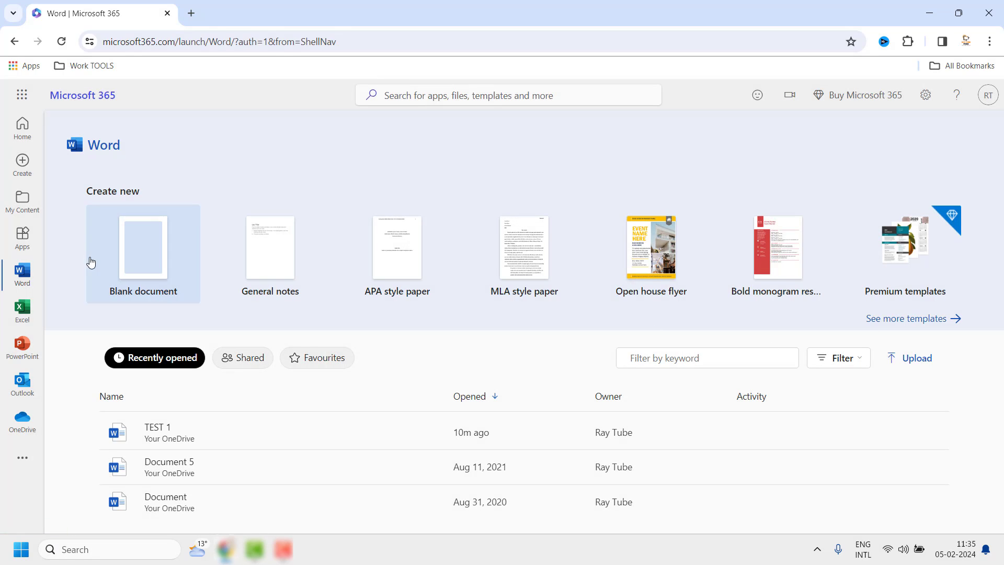
# Step: Create a new blank document in Word for the web
pyautogui.click(168, 254)
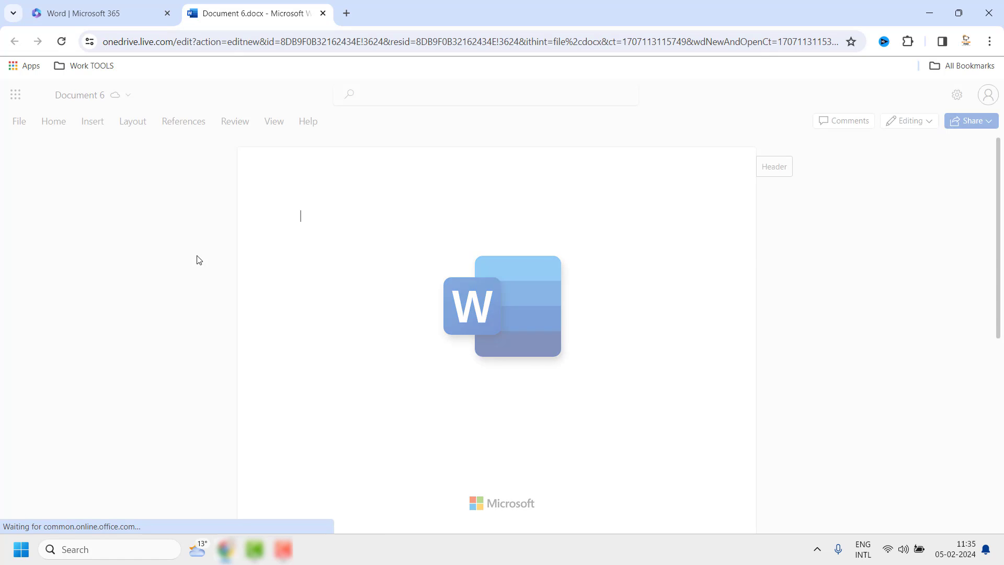
# Step: Open TEST 1.docx from the recent OneDrive files in Word for the web
pyautogui.click(19, 121)
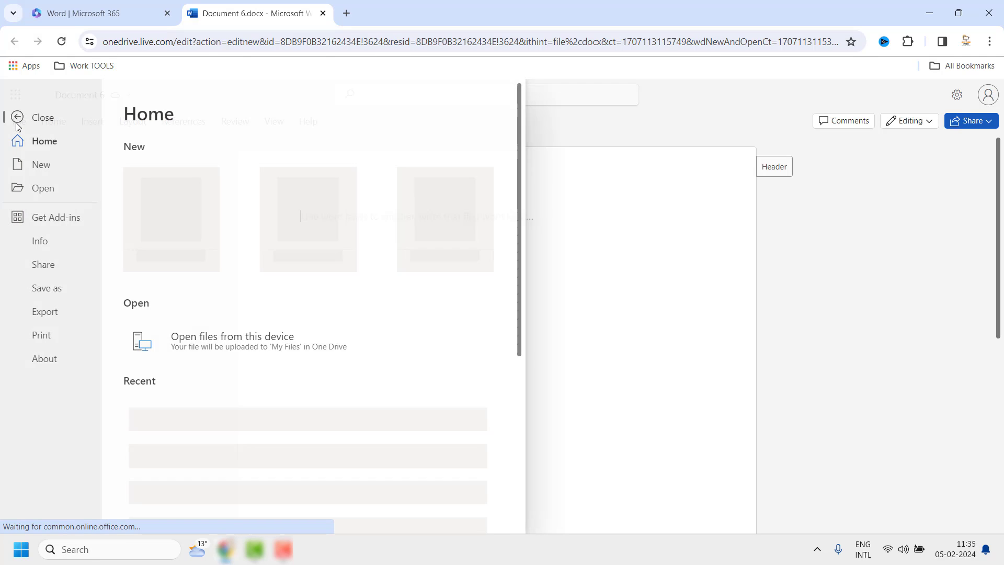
pyautogui.click(45, 188)
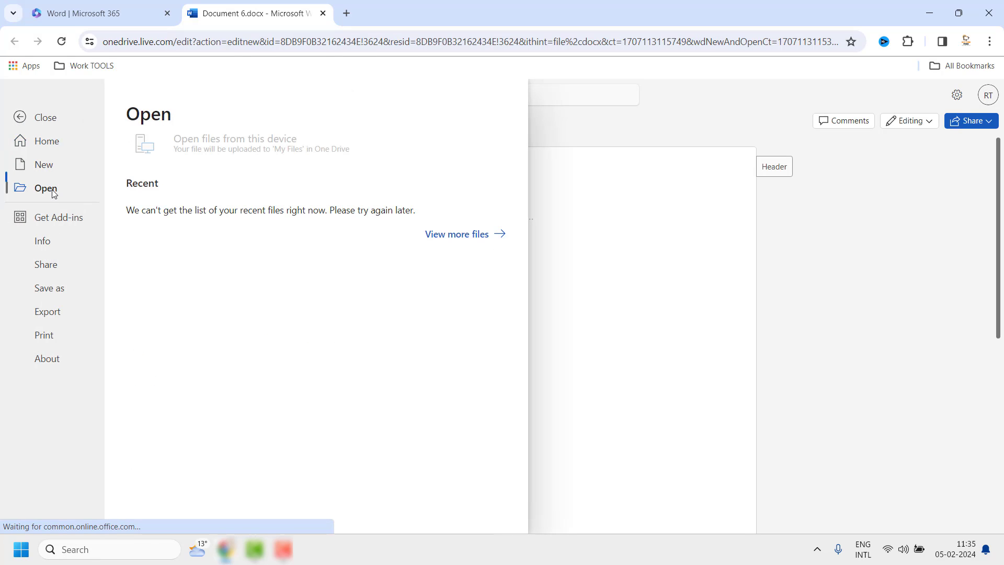
pyautogui.click(47, 189)
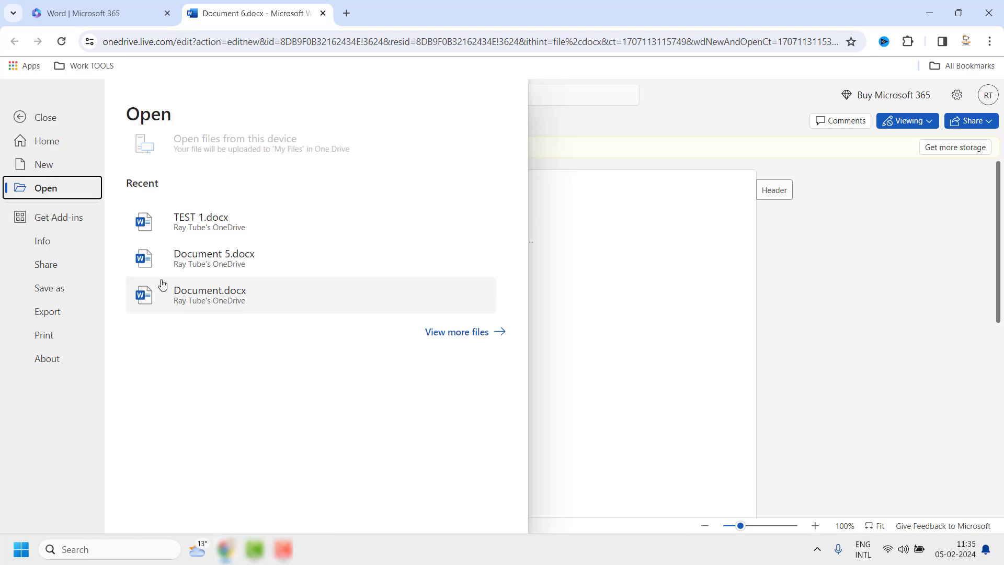
pyautogui.click(210, 221)
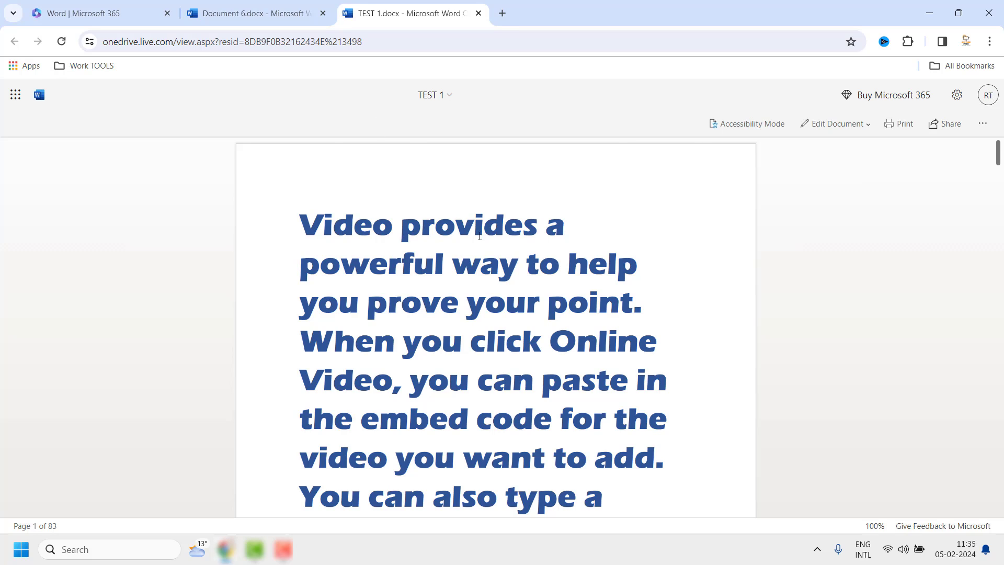
# Step: Switch TEST 1 from the reading view to editing in Word for the web and check its editing mode
pyautogui.click(837, 124)
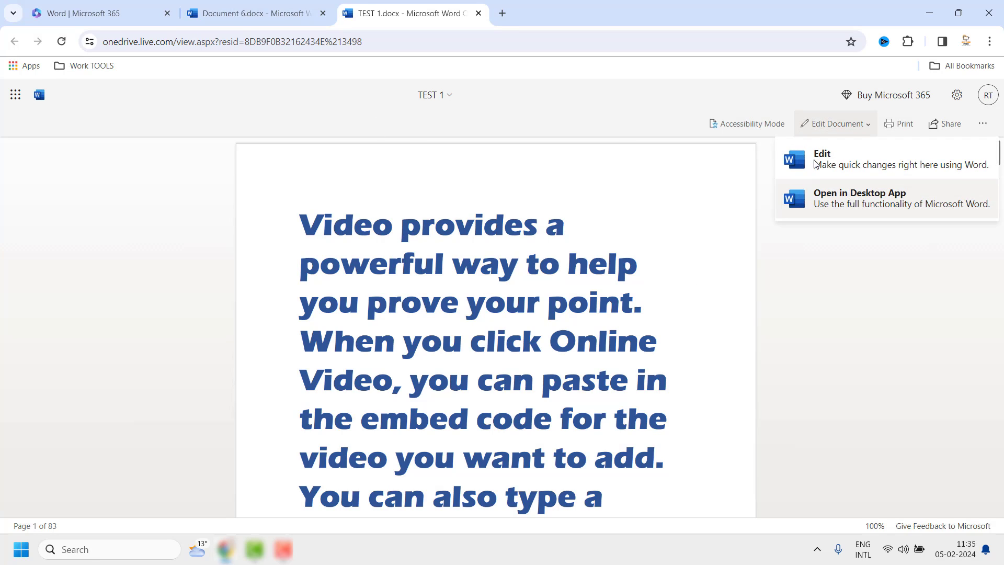
pyautogui.click(817, 162)
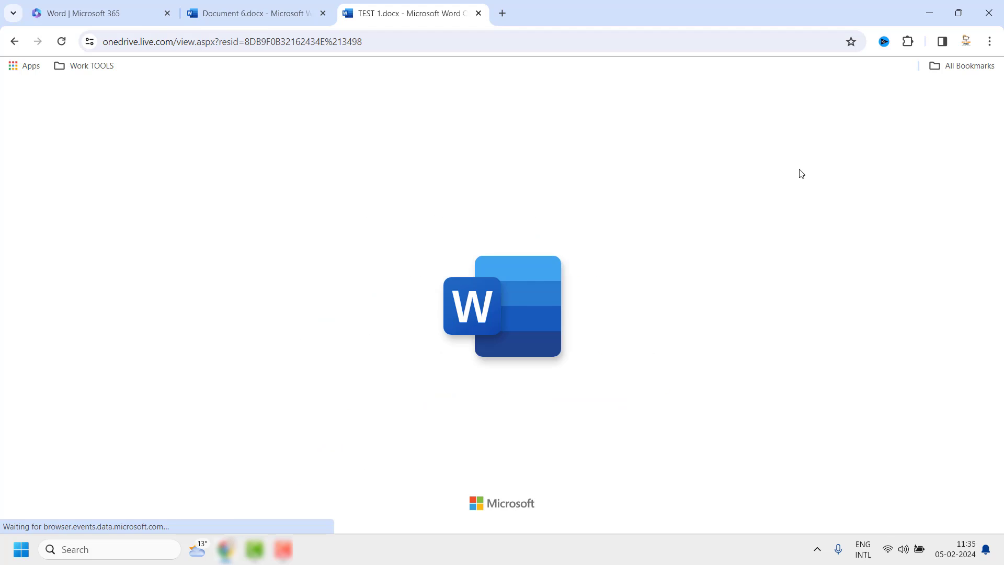
pyautogui.click(273, 17)
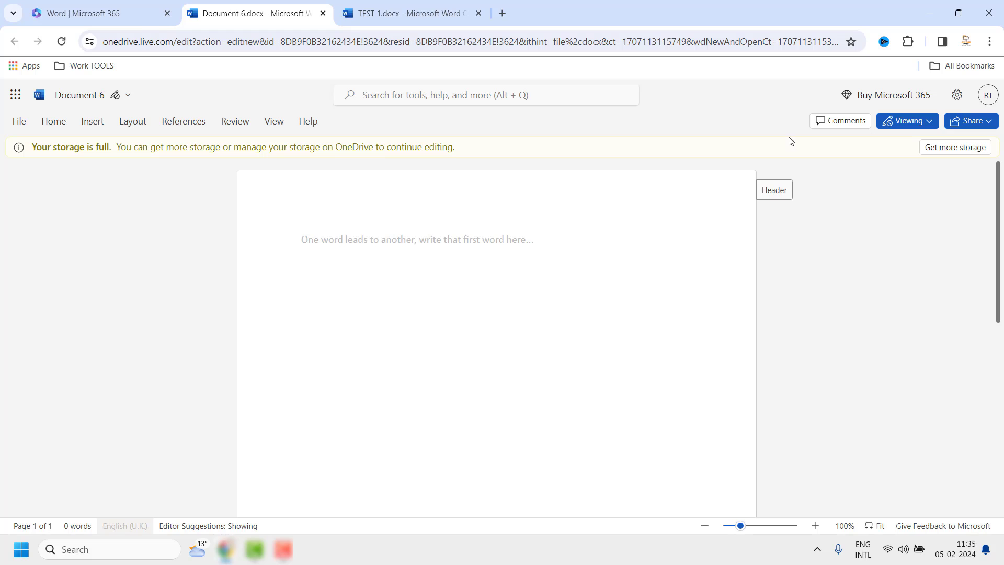
pyautogui.click(420, 14)
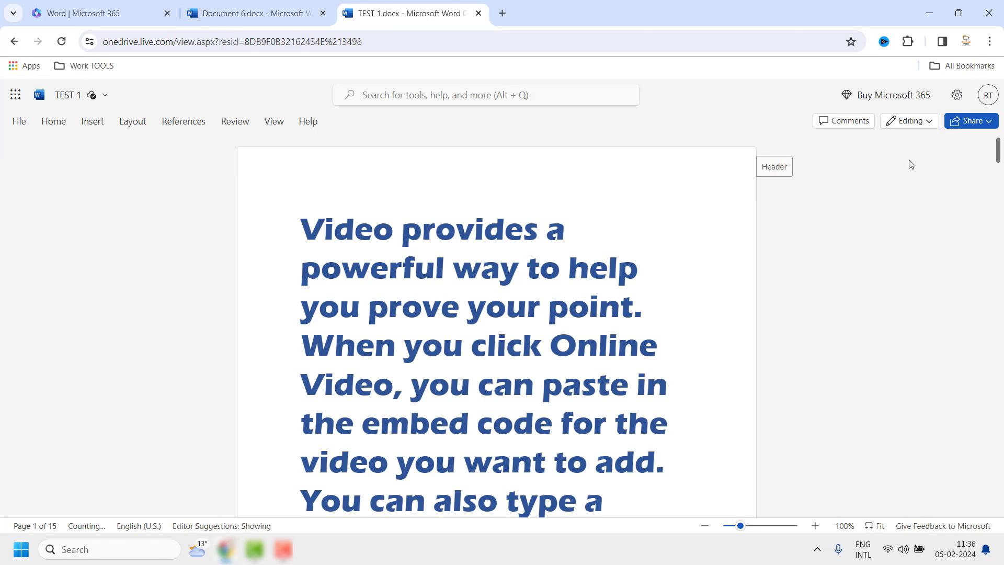
pyautogui.click(929, 125)
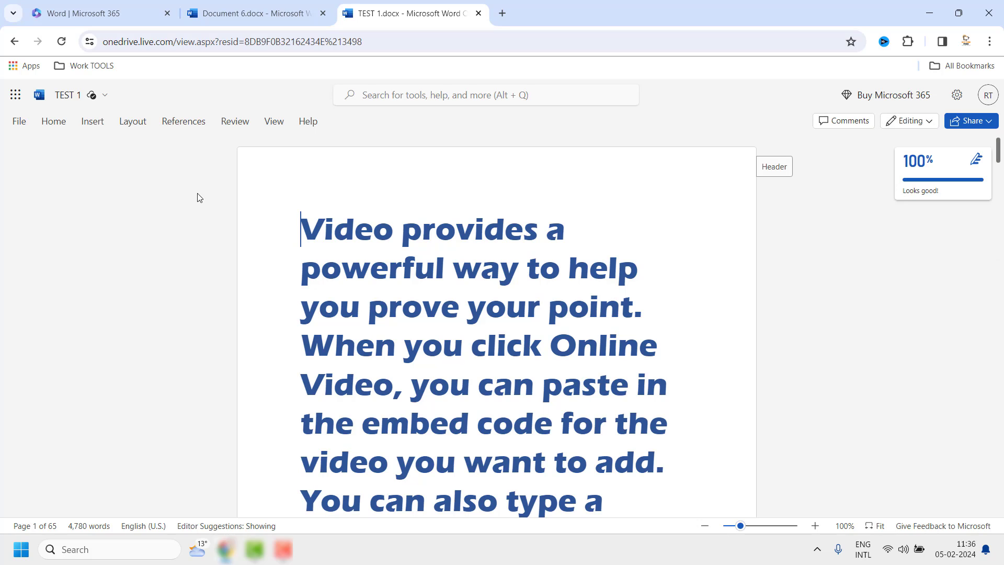
# Step: Examine the Save as options and online save location for TEST 1, cancelling without saving a copy, and minimize the browser window
pyautogui.click(19, 123)
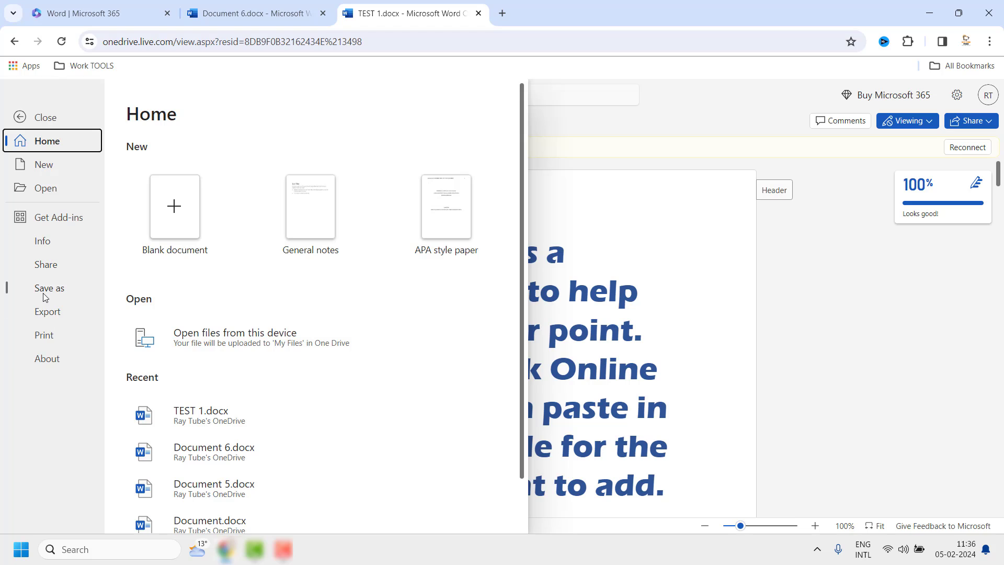
pyautogui.click(47, 290)
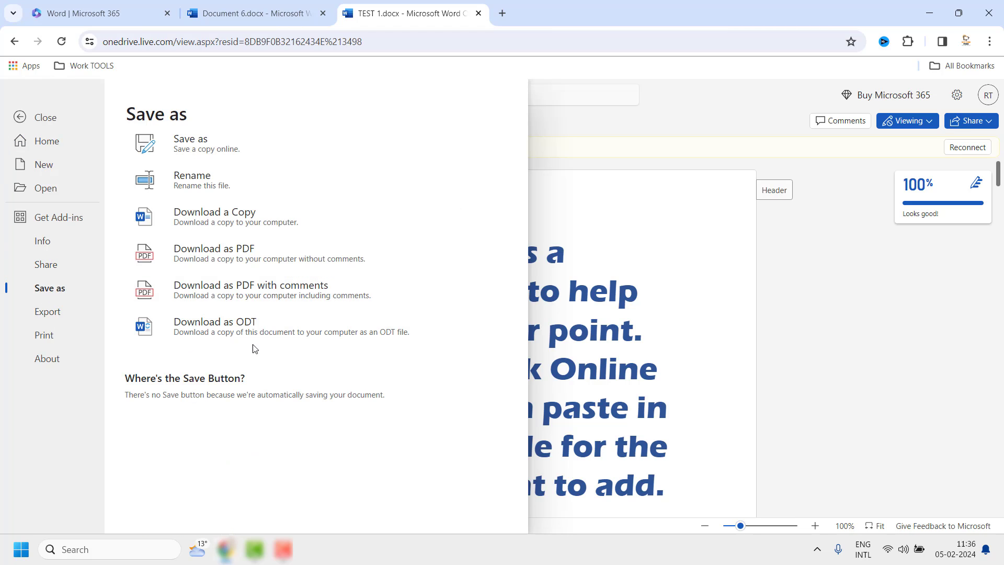
pyautogui.click(231, 157)
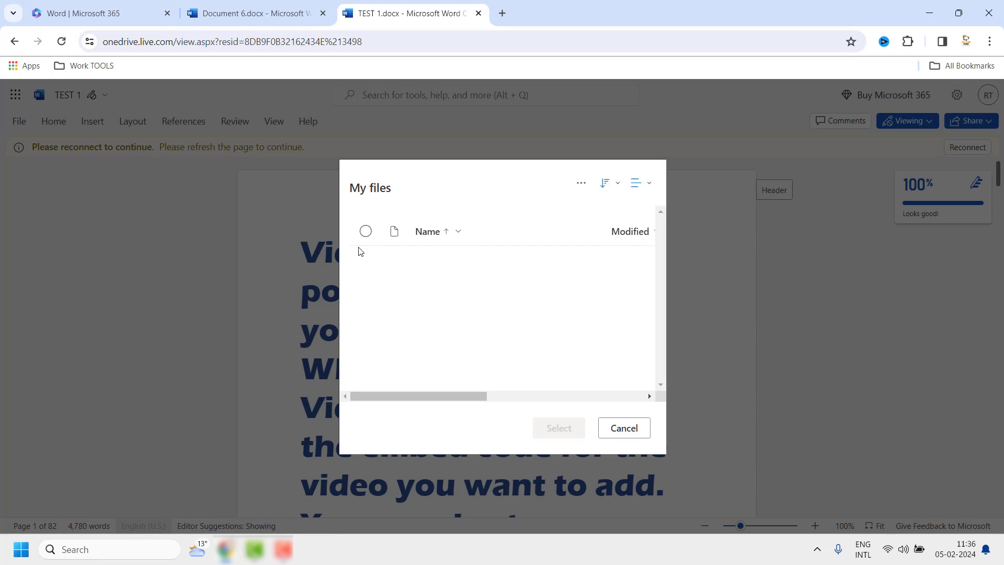
pyautogui.click(624, 428)
pyautogui.click(930, 13)
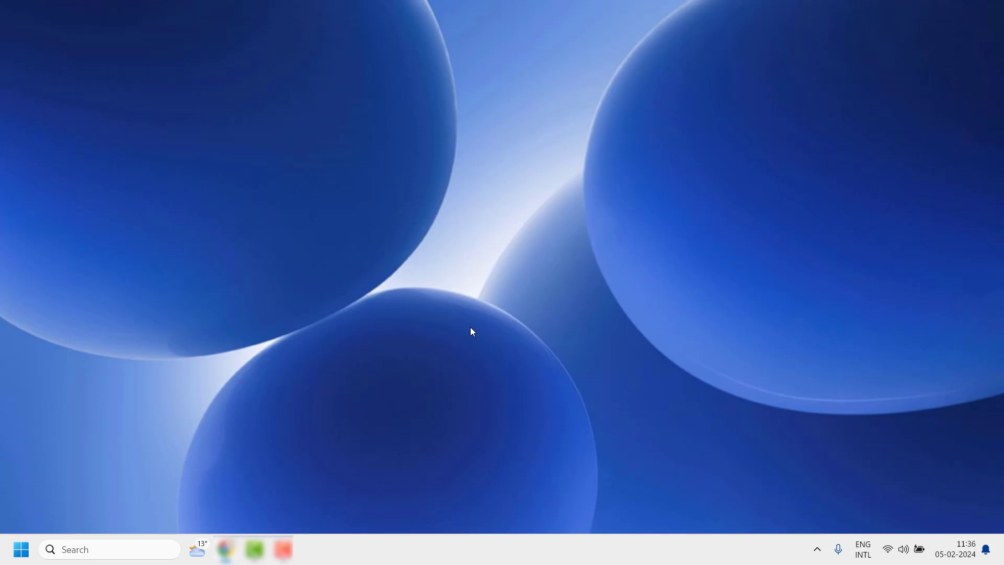